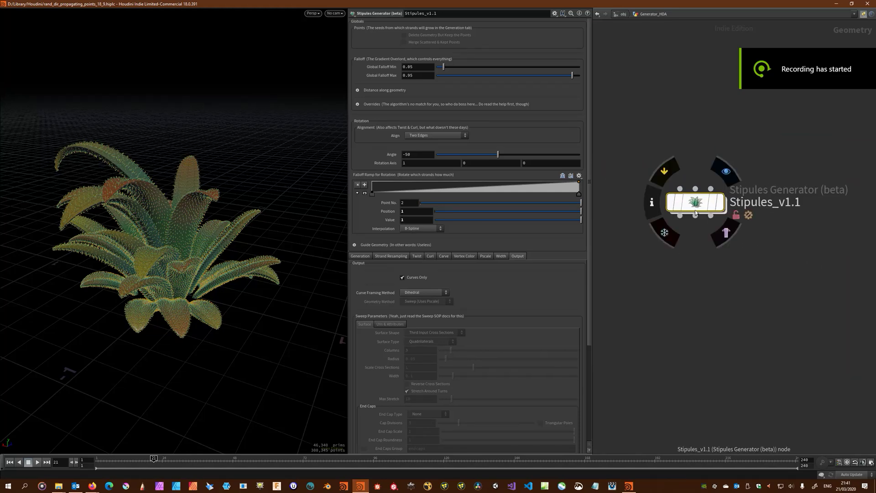
Look inside the Stipules_v1.1 asset at its internal node network and return to the parent network
middle_drag(716, 303, 706, 314)
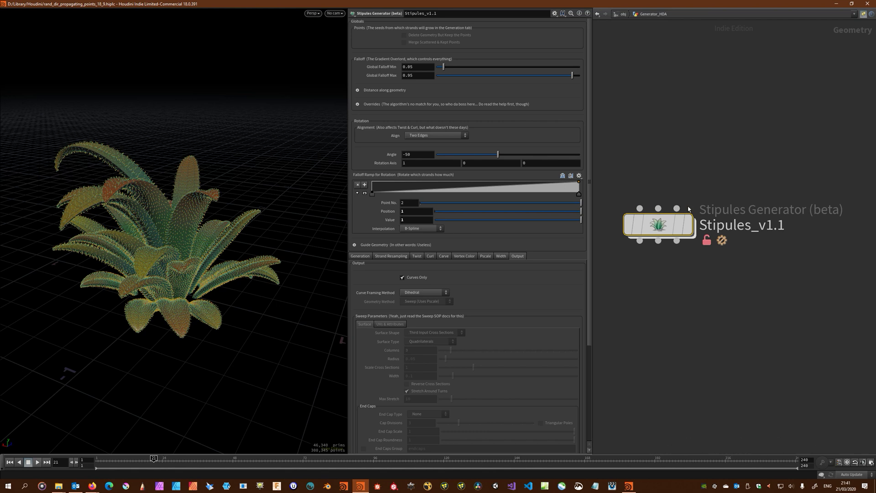
mouse_move(681, 234)
double_click(687, 224)
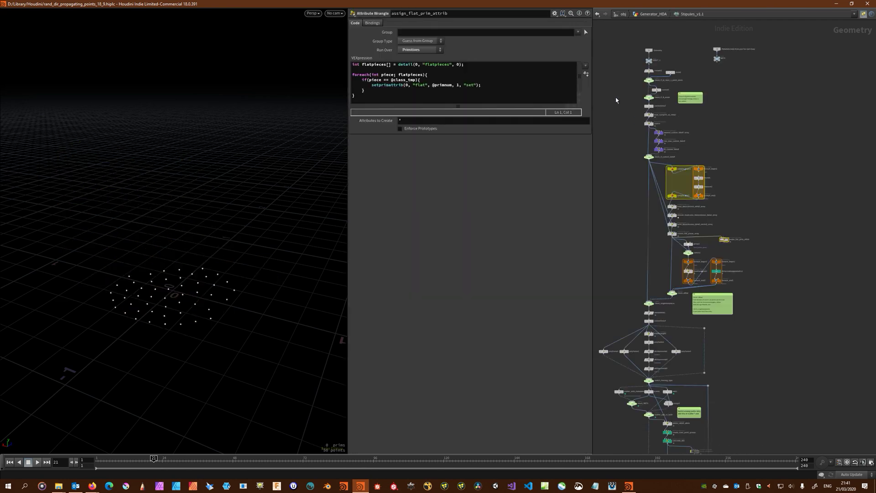
drag(687, 222, 764, 326)
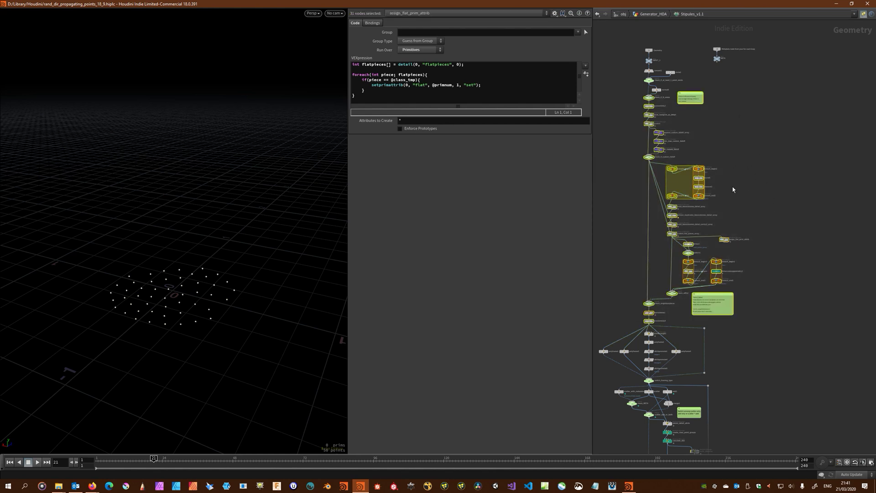
key(u)
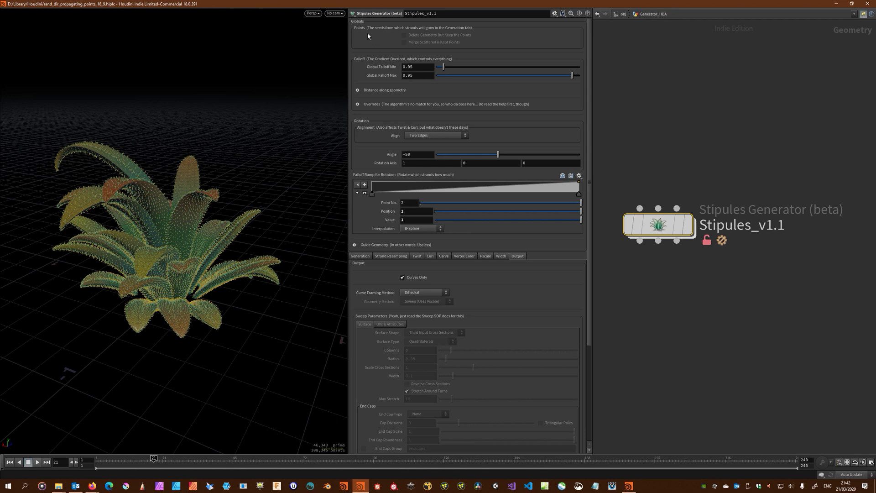
Review the Stipules_v1.1 parameter groups for Generation, Strand Resampling, Curl, Carve and Output
click(363, 256)
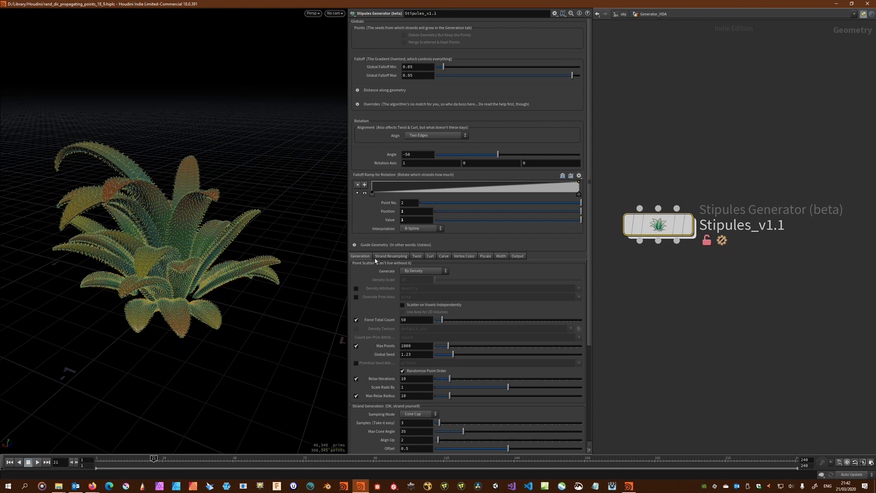
click(386, 256)
click(359, 256)
click(429, 257)
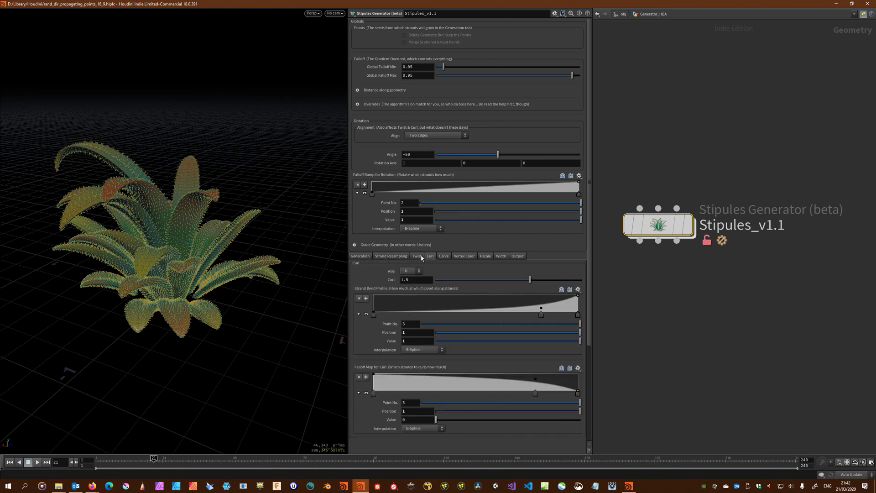
click(445, 256)
click(361, 256)
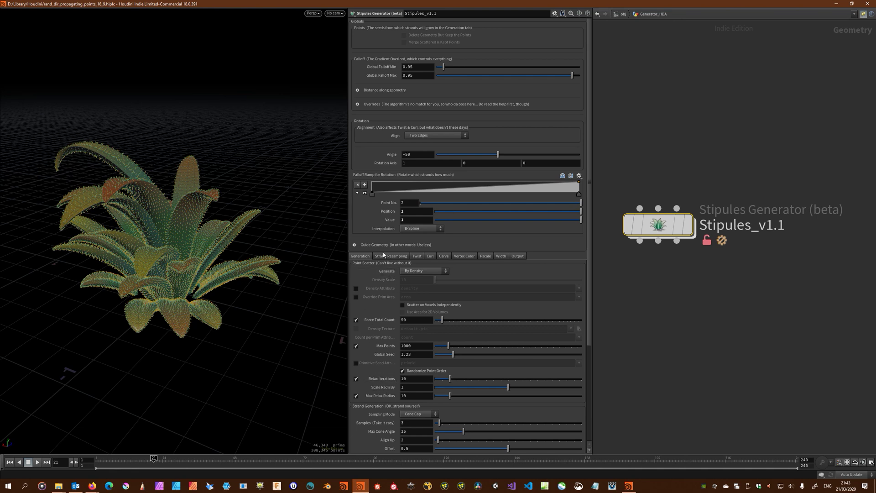
click(518, 256)
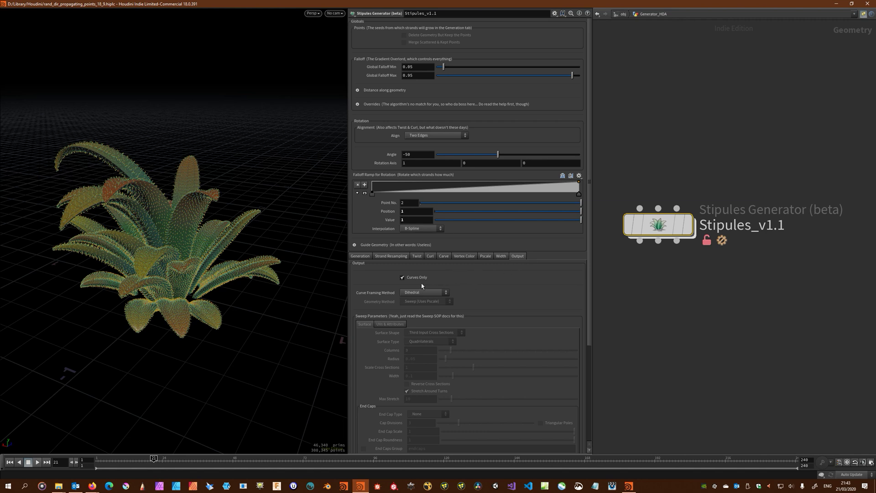
Display the Stipules_v1.1 node and turn off Curves Only so it outputs swept leaf surfaces
click(688, 224)
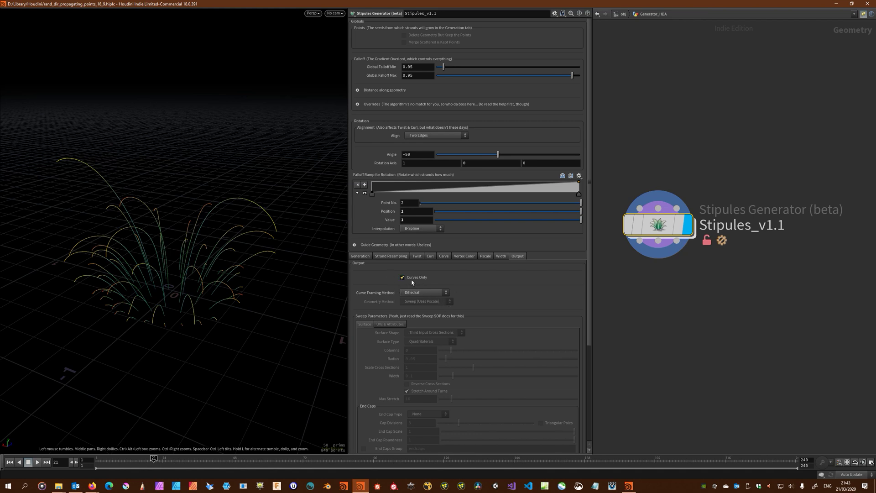
scroll(188, 291, up, 2)
drag(188, 292, 249, 317)
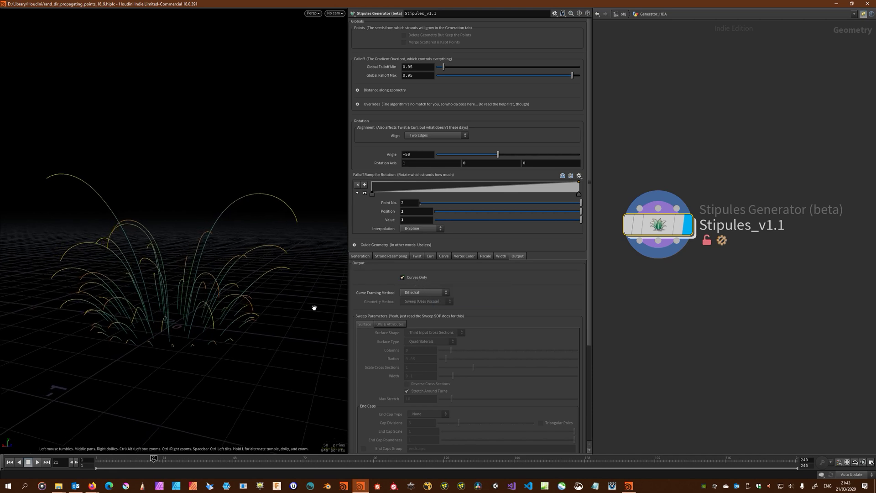
click(423, 279)
middle_drag(214, 295, 228, 296)
right_drag(229, 296, 240, 312)
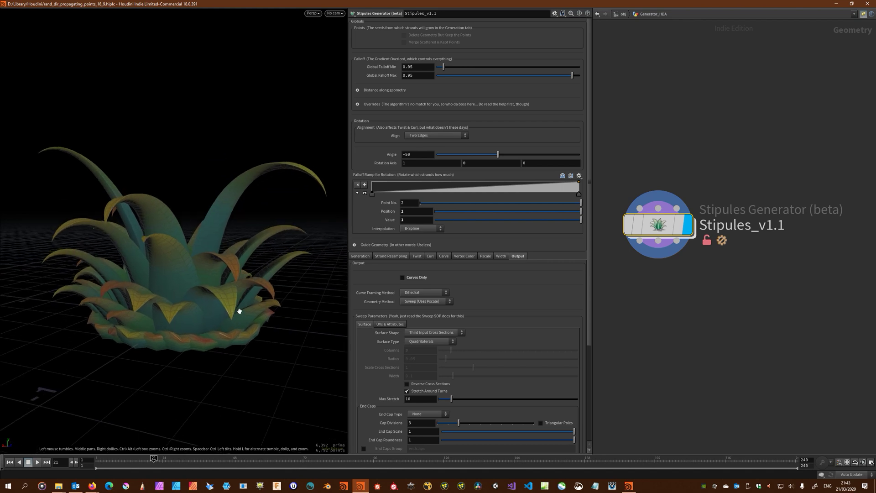
mouse_move(239, 311)
mouse_down()
mouse_move(221, 307)
mouse_move(254, 303)
mouse_up()
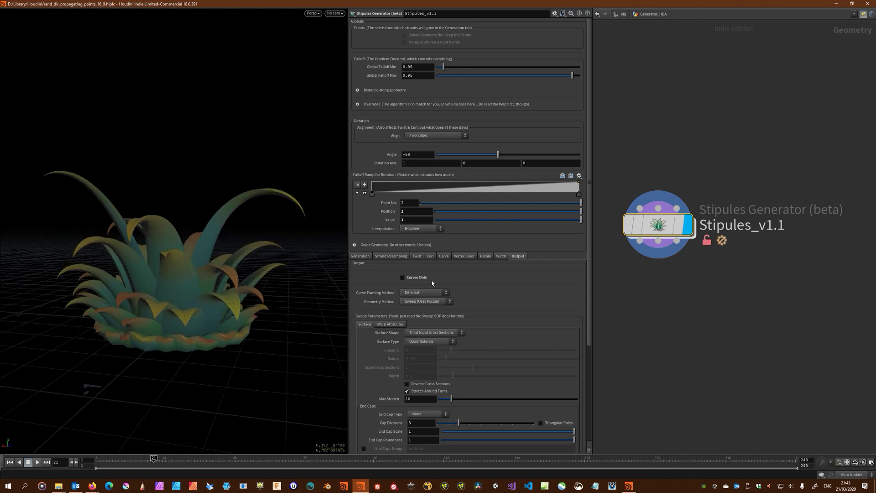
middle_drag(215, 318, 209, 335)
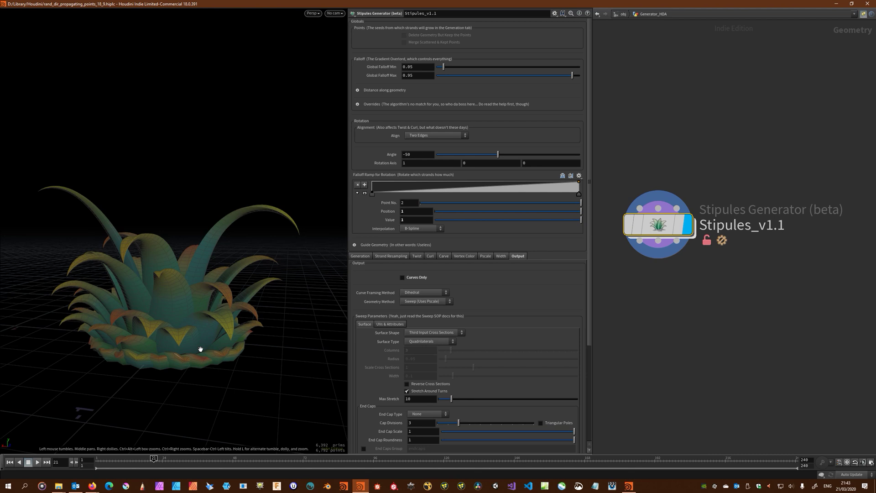
Check the Generation settings of Stipules_v1.1 and slightly reduce the strands' Curl amount
click(360, 256)
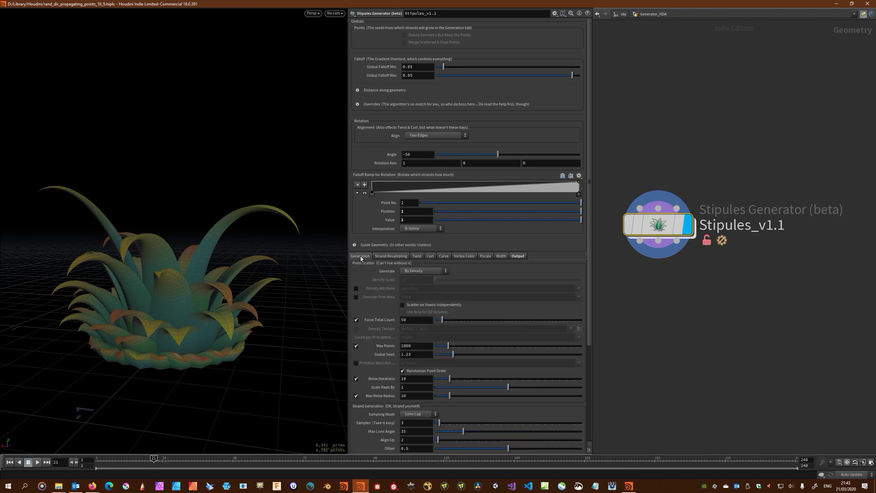
scroll(117, 346, down, 3)
drag(118, 345, 146, 324)
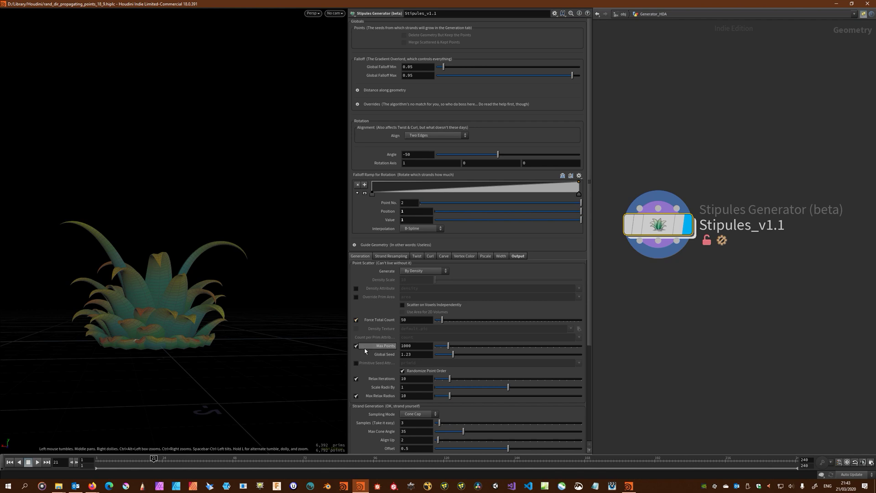
click(431, 256)
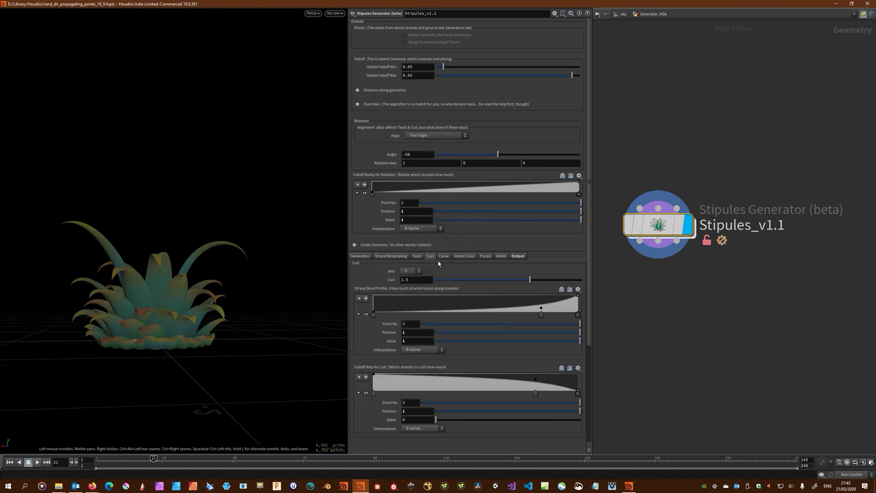
mouse_move(530, 279)
mouse_down()
mouse_move(492, 281)
mouse_move(539, 284)
mouse_move(520, 286)
mouse_up()
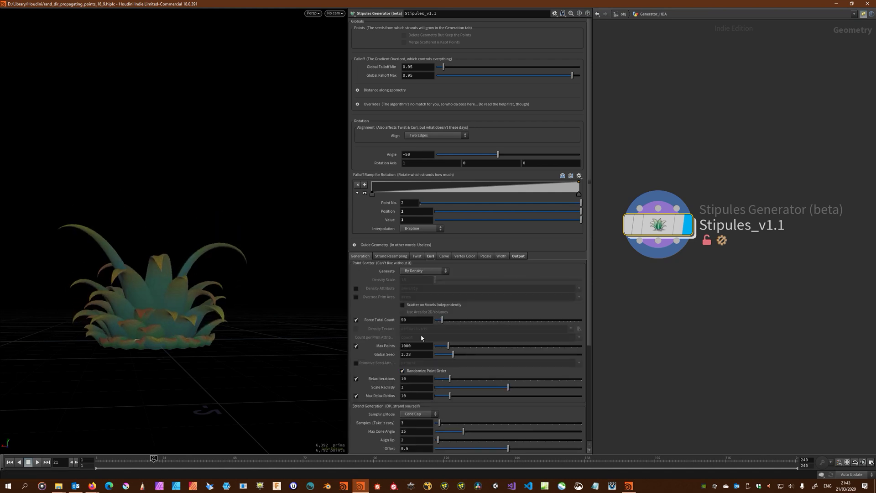
Set Force Total Count to 500 for the scattered points and readjust the strands' Curl amount
text(500)
key(Return)
click(431, 256)
mouse_move(510, 280)
mouse_down()
mouse_move(536, 281)
mouse_move(487, 280)
mouse_move(520, 280)
mouse_up()
click(361, 255)
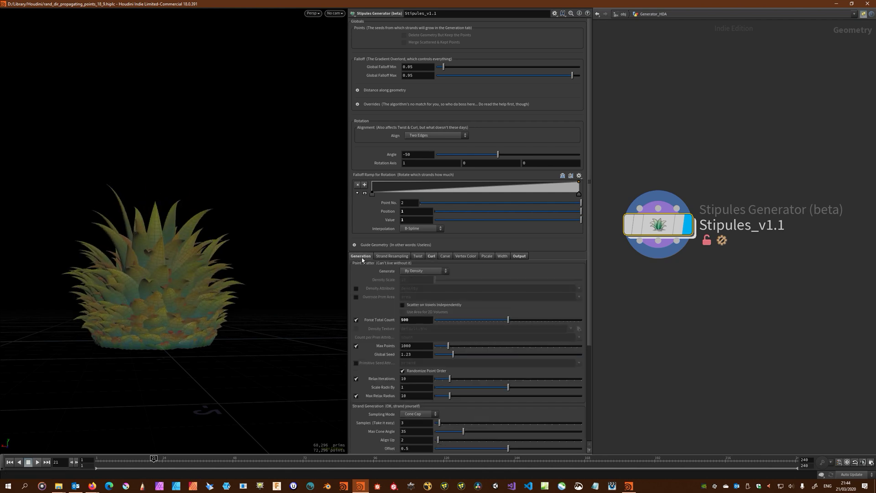
scroll(357, 269, down, 3)
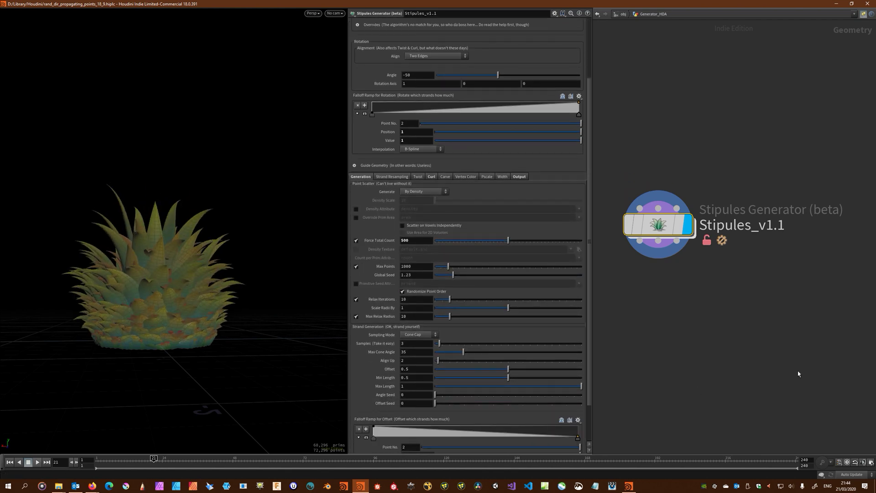
Find the GRPOWTH DEMO network box and bring its nodes into view
middle_drag(799, 374, 779, 326)
scroll(784, 330, down, 5)
middle_drag(844, 381, 605, 274)
middle_drag(795, 372, 694, 315)
scroll(694, 333, down, 3)
middle_drag(703, 350, 623, 313)
middle_drag(821, 350, 678, 336)
mouse_move(717, 358)
middle_down()
mouse_move(674, 327)
mouse_move(649, 345)
mouse_move(756, 359)
mouse_move(872, 390)
middle_up()
middle_drag(661, 331, 785, 384)
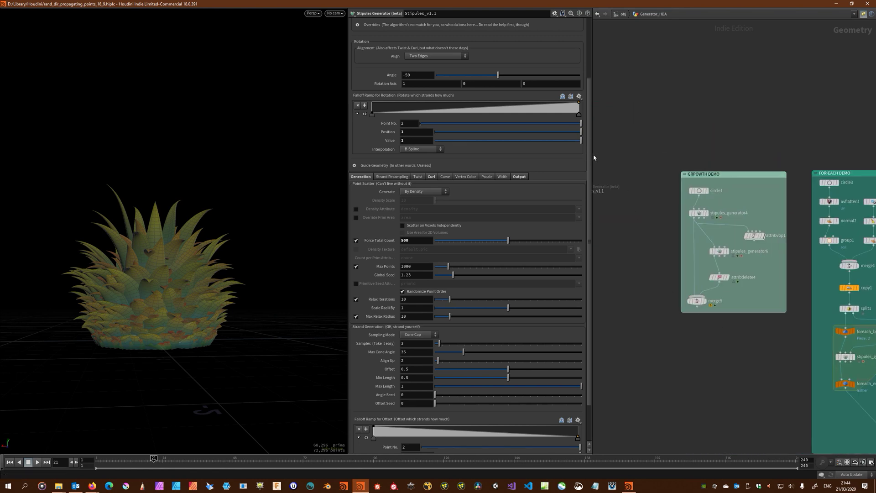
drag(589, 140, 589, 77)
scroll(689, 265, up, 4)
middle_drag(685, 331, 648, 335)
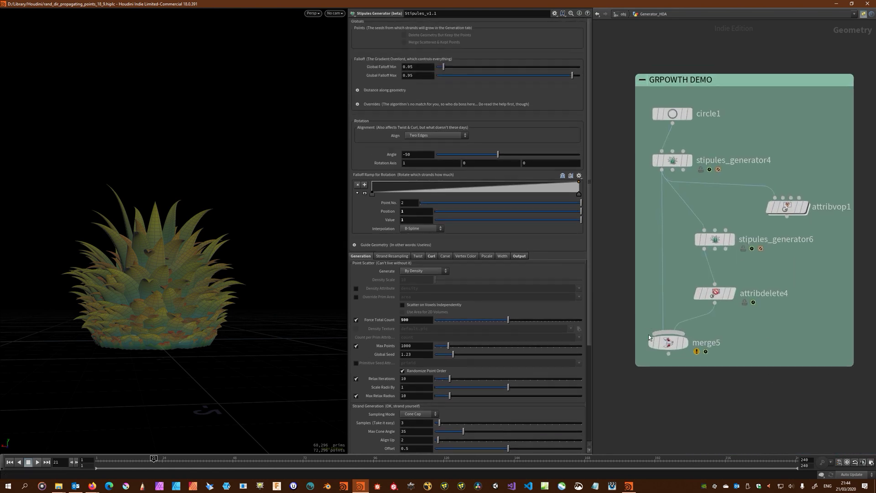
middle_drag(639, 254, 639, 294)
Examine the parameters of stipules_generator4 and stipules_generator6, and display merge5 to view the combined plant
drag(641, 184, 744, 299)
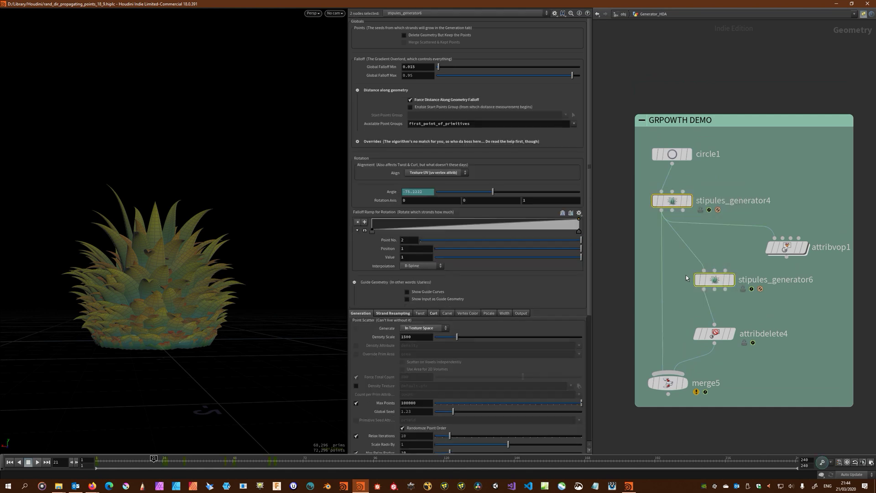
click(674, 203)
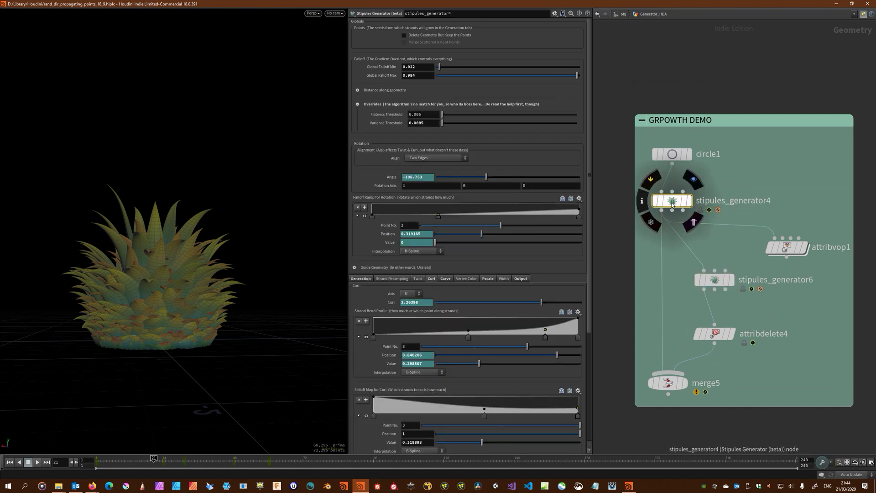
mouse_move(705, 283)
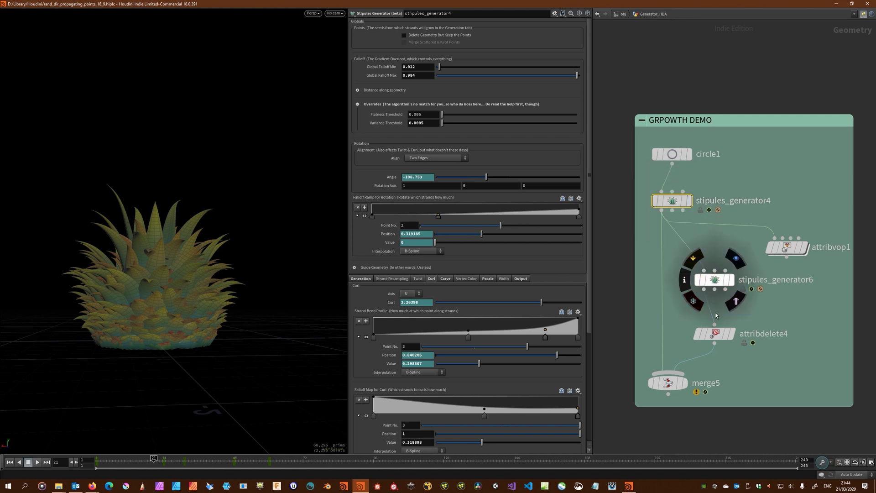
click(714, 279)
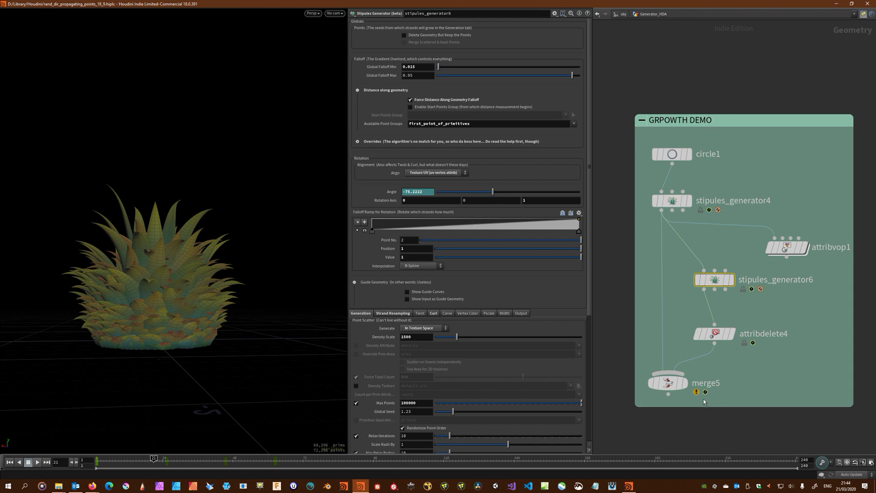
click(686, 385)
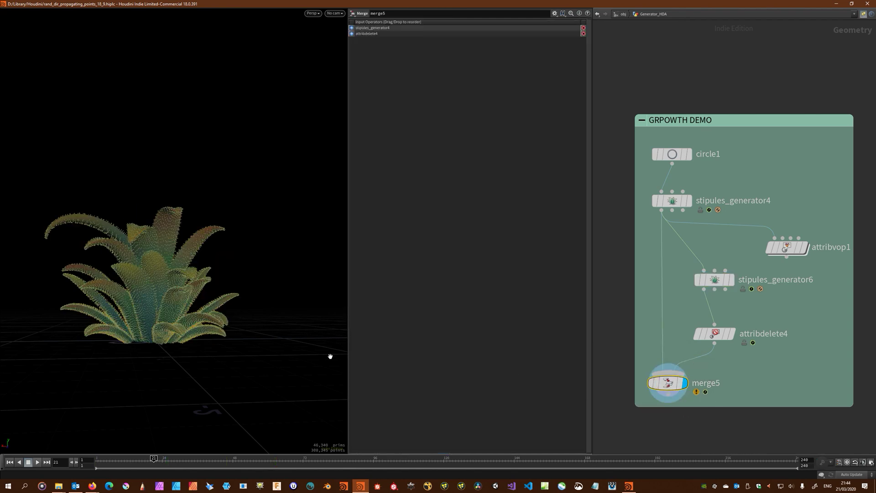
drag(195, 292, 214, 287)
Display stipules_generator4 and stipules_generator6 individually and examine the spines of stipules_generator6 from several angles
click(675, 204)
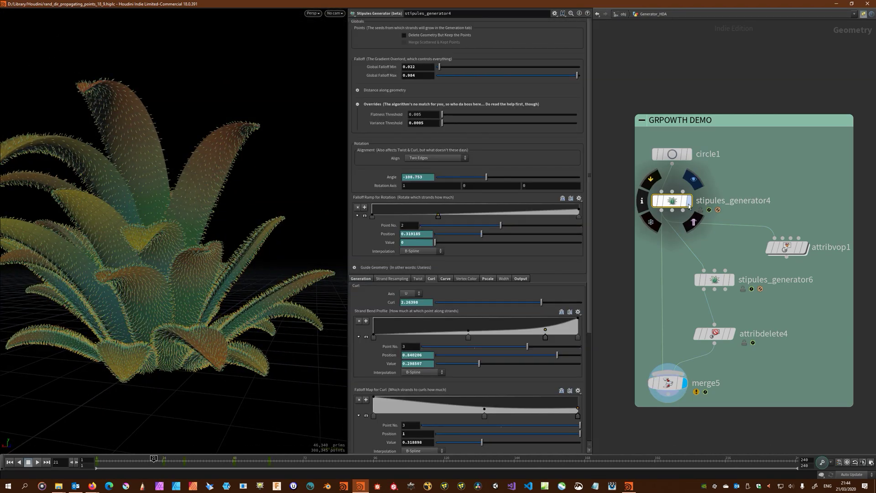
click(687, 201)
click(732, 283)
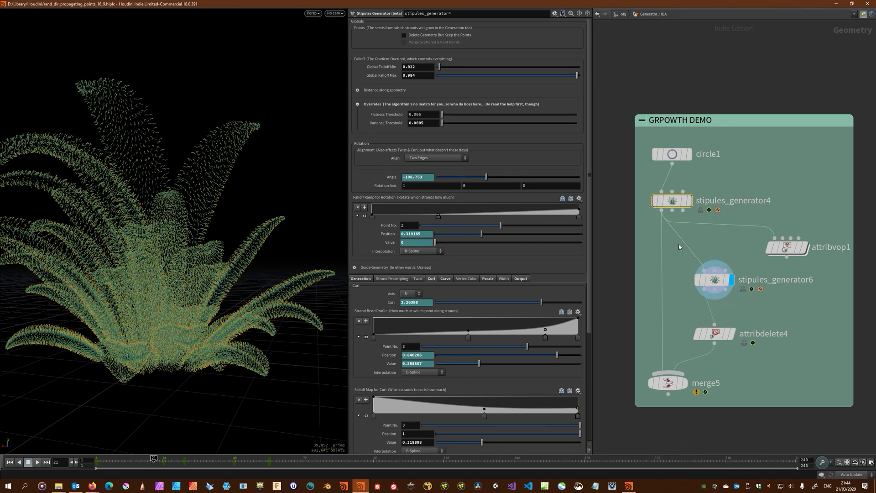
click(713, 280)
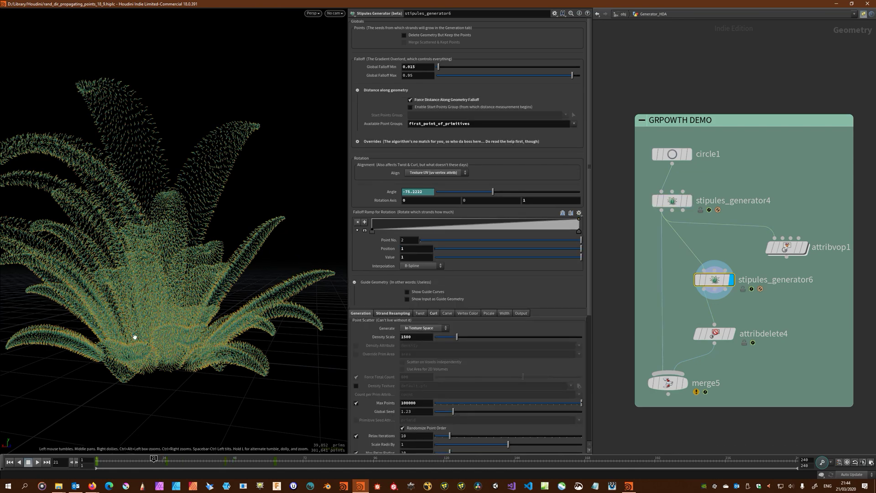
drag(134, 336, 351, 429)
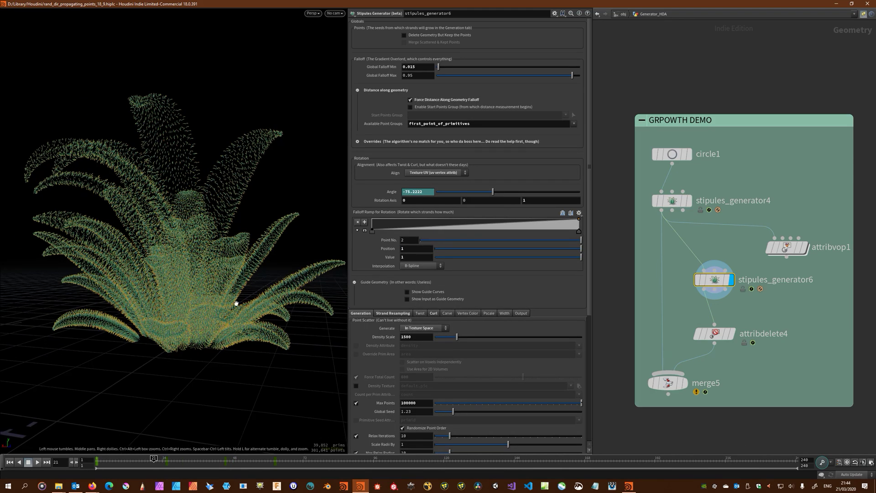
drag(222, 285, 189, 276)
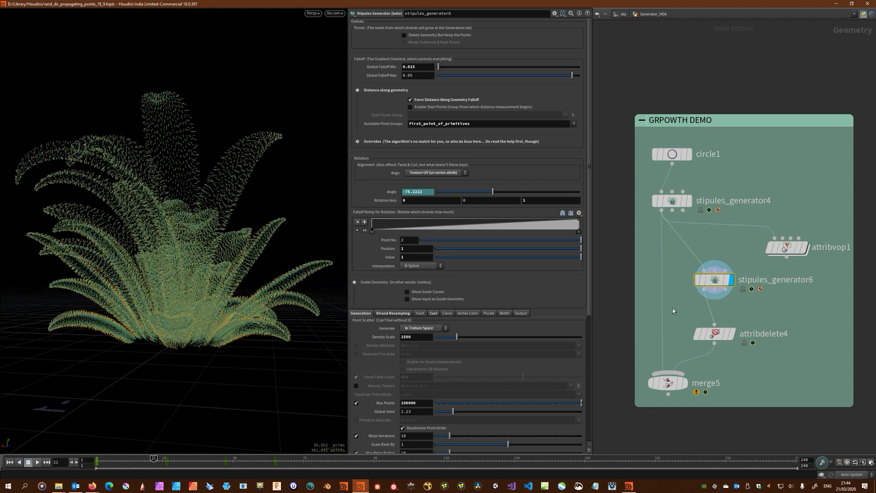
Set the display back to merge5, view the plant from another side, and select stipules_generator4 for its parameters
click(684, 383)
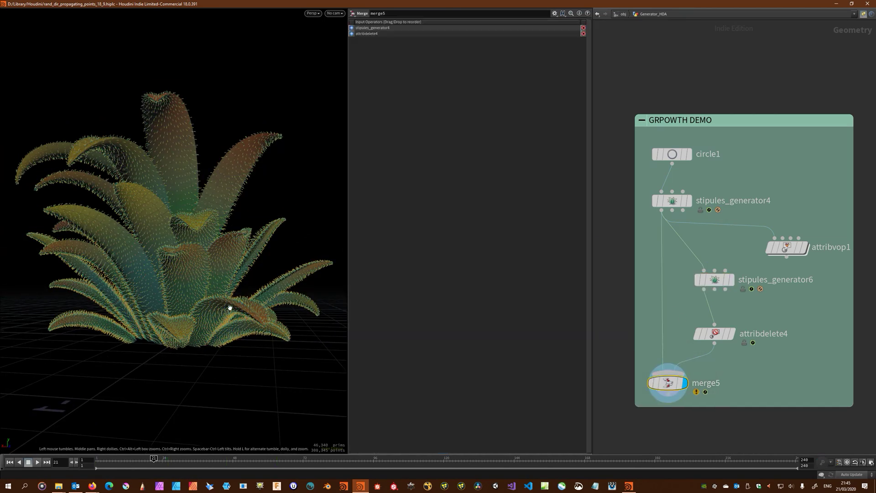
mouse_move(206, 274)
mouse_down()
mouse_move(237, 290)
mouse_move(207, 287)
mouse_up()
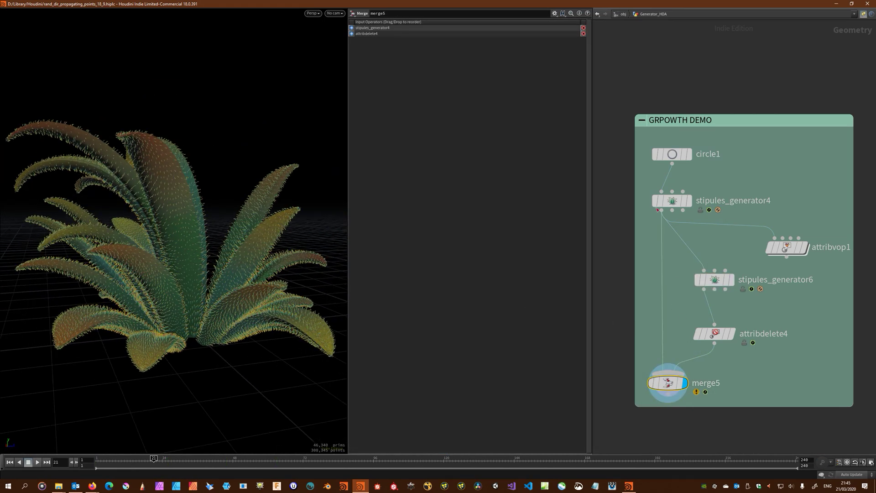
click(674, 201)
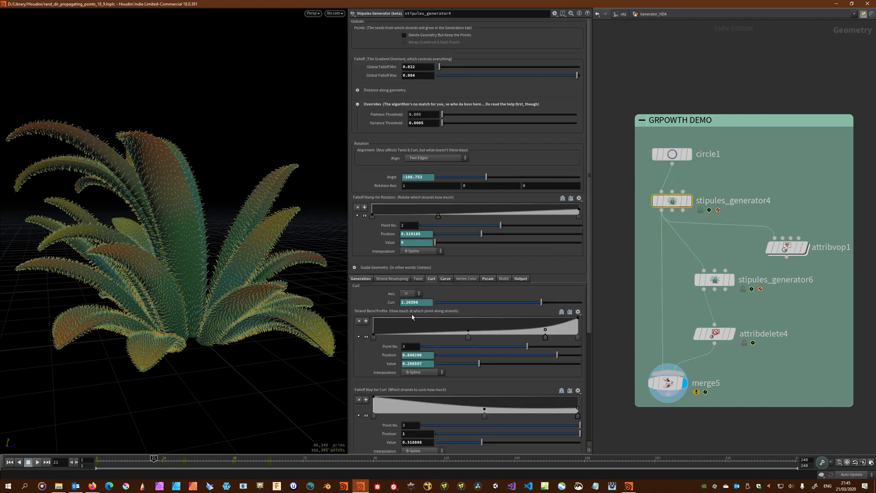
Switch to the MPlay flipbook window, play the plant growth animation from frame 1, and stop the playback
click(630, 487)
click(33, 431)
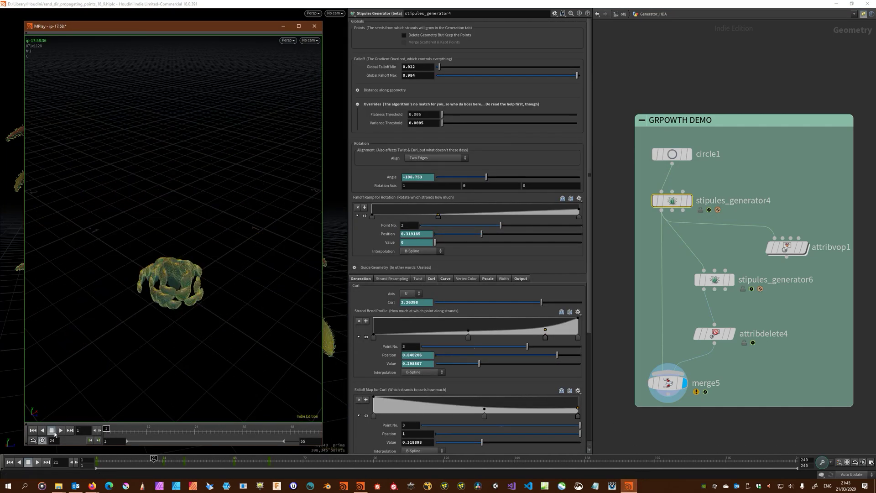
click(60, 431)
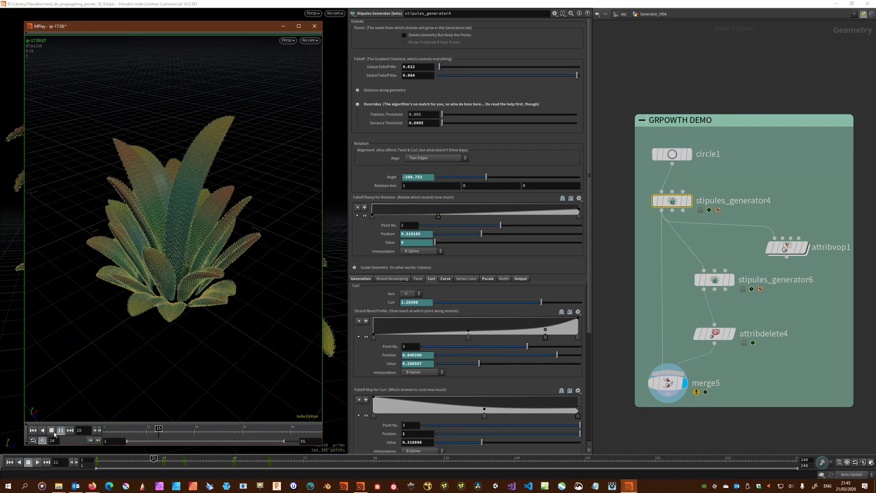
click(53, 430)
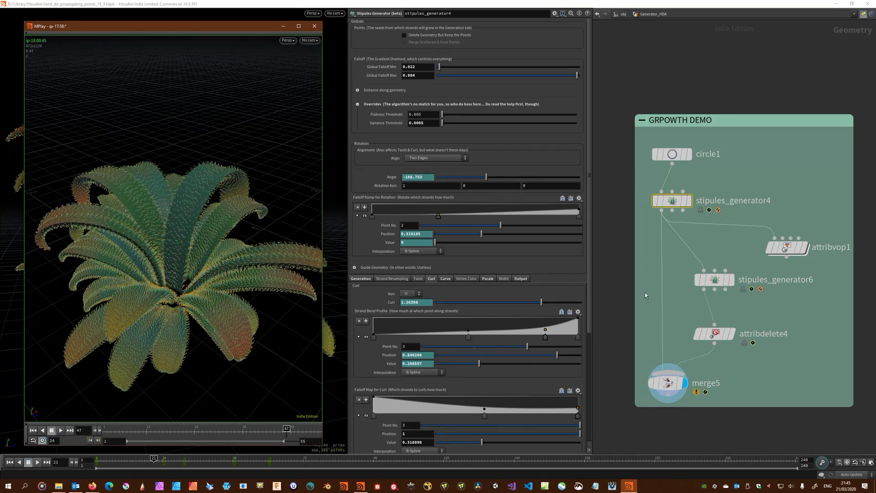
Return to the Houdini scene and set the timeline to frame 37 to view the plant at that growth stage
click(747, 222)
drag(806, 169, 626, 390)
click(791, 146)
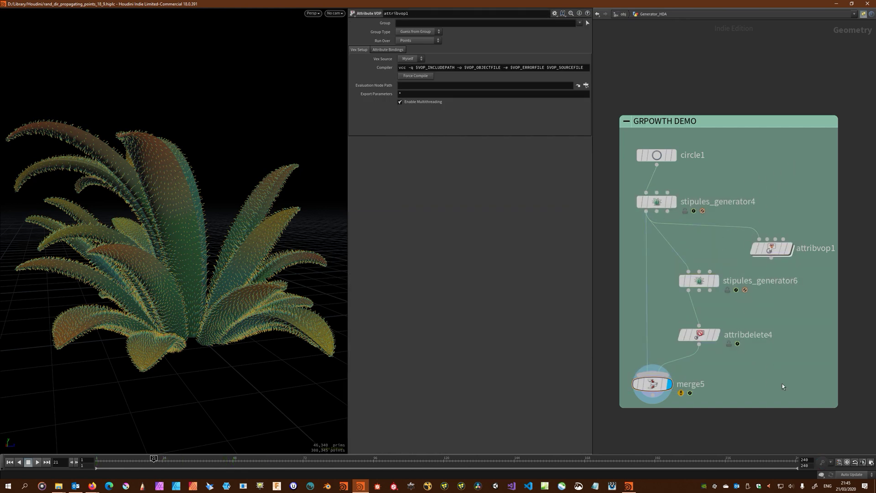
middle_drag(782, 384, 782, 373)
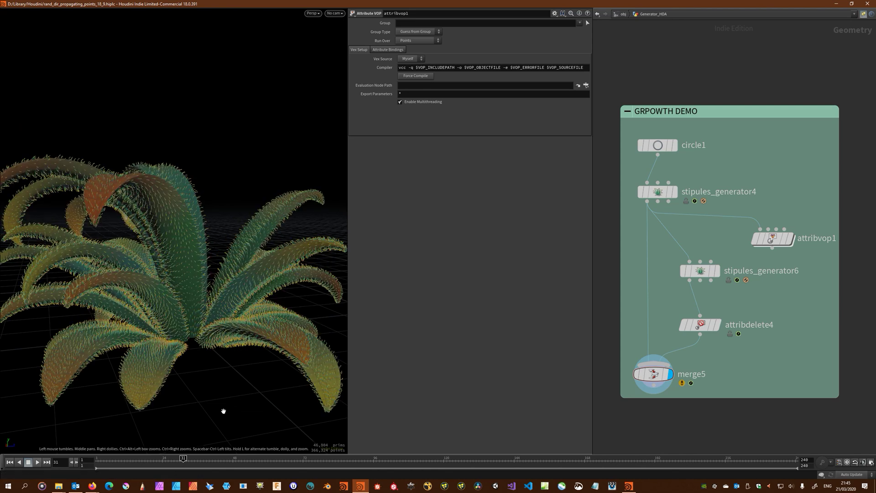
click(201, 457)
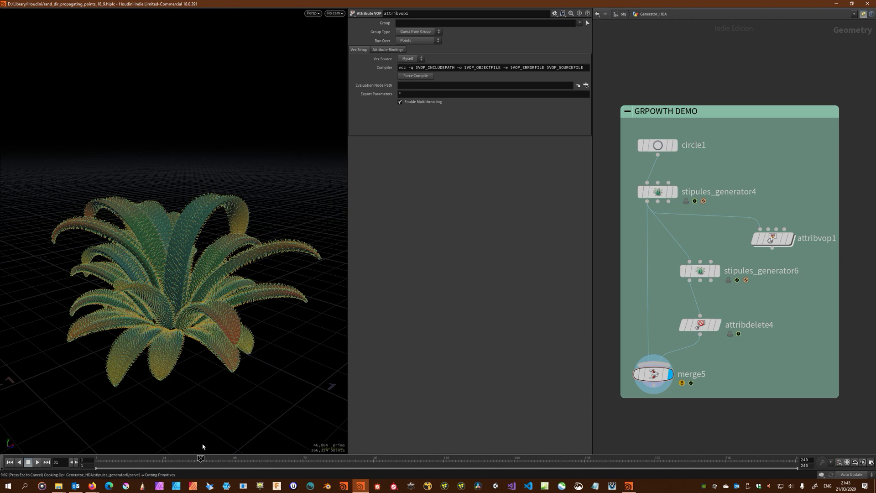
scroll(196, 317, up, 2)
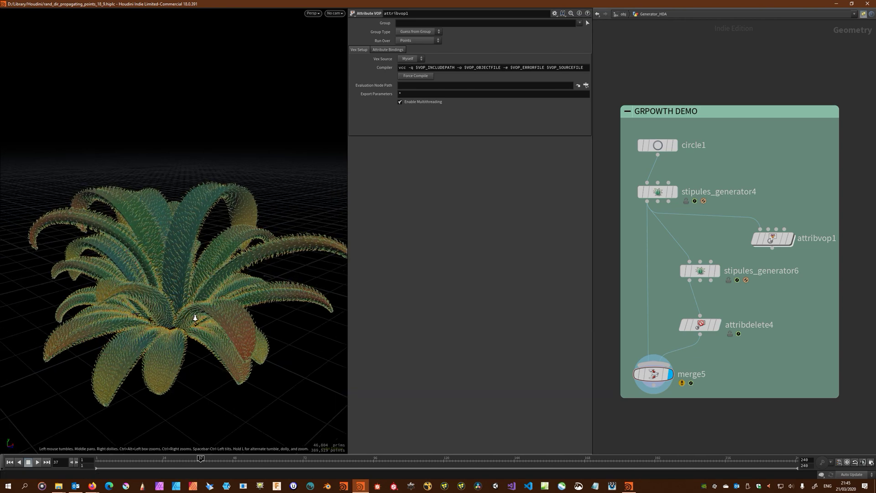
Find the FOR-EACH DEMO network box and display the output of its stipules_generator1 node
scroll(730, 365, down, 3)
middle_drag(778, 363, 664, 267)
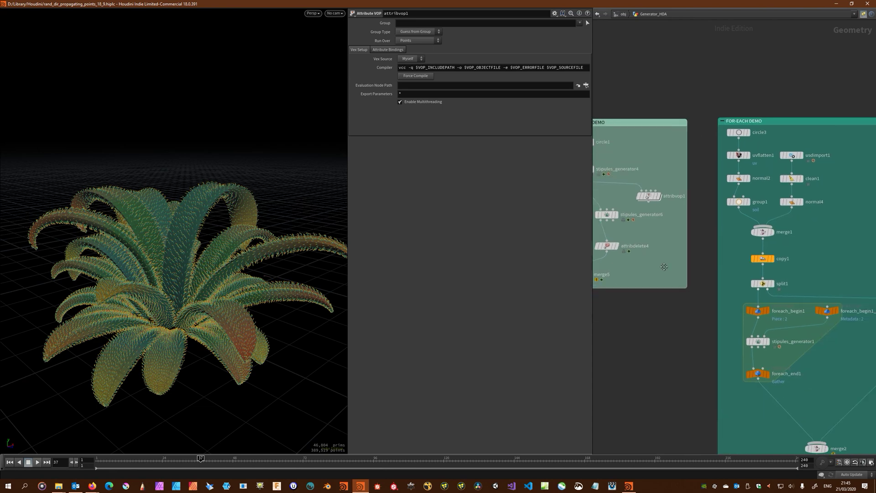
middle_drag(683, 367, 591, 281)
scroll(707, 280, up, 4)
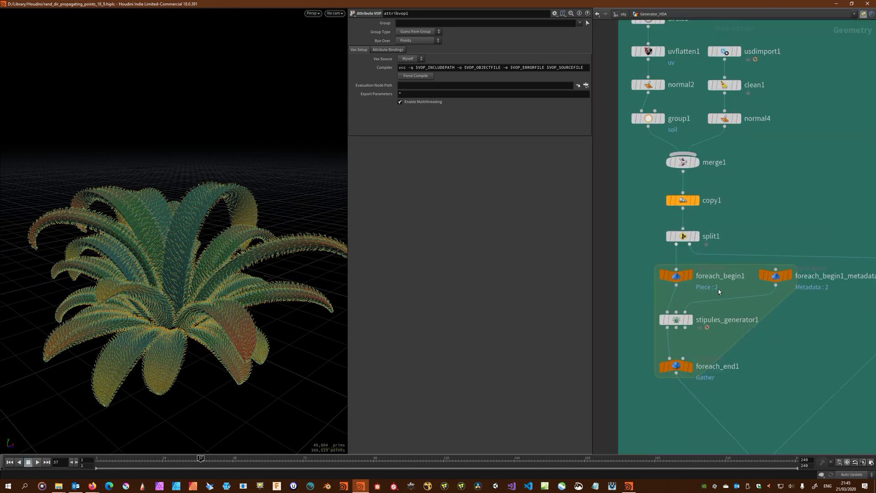
click(684, 326)
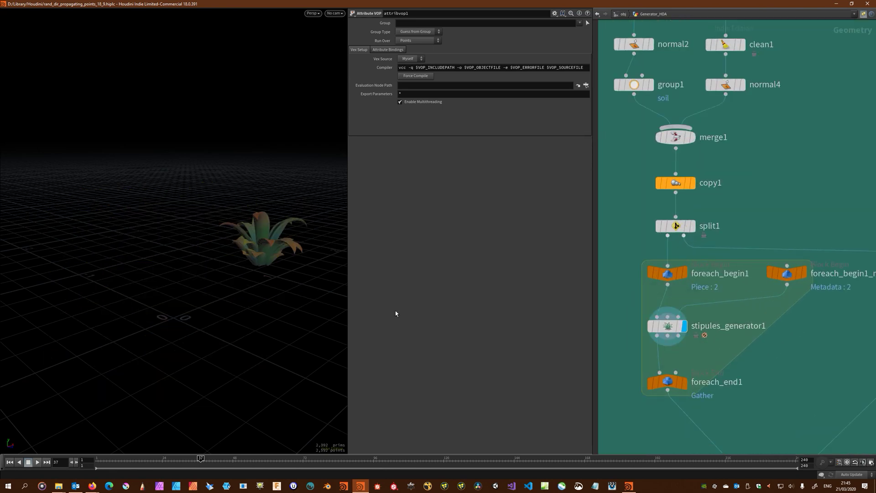
Display merge2 of the FOR-EACH DEMO network and view the three potted plants side by side
scroll(711, 347, down, 3)
scroll(751, 341, up, 2)
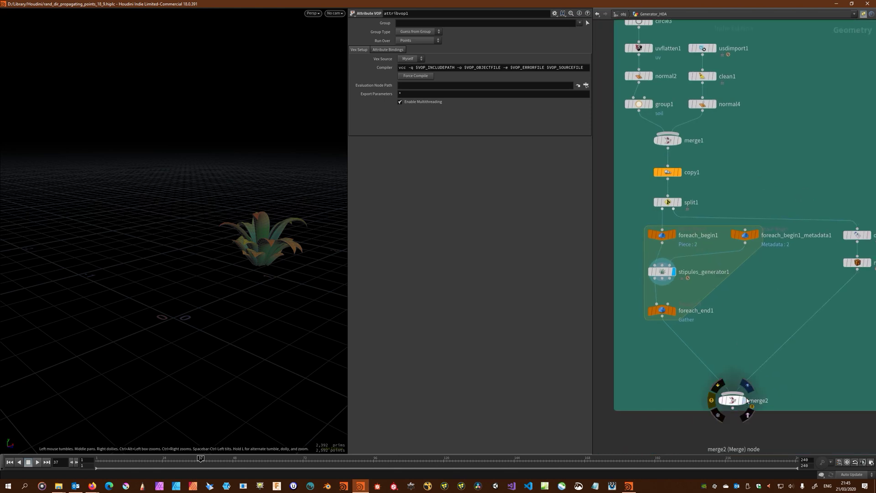
click(743, 400)
scroll(232, 295, up, 4)
drag(233, 296, 272, 268)
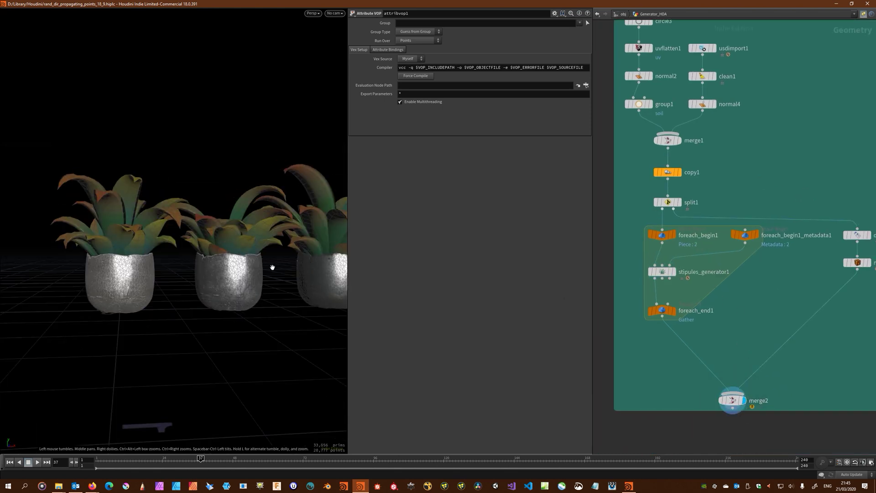
middle_drag(272, 268, 218, 290)
drag(218, 290, 247, 299)
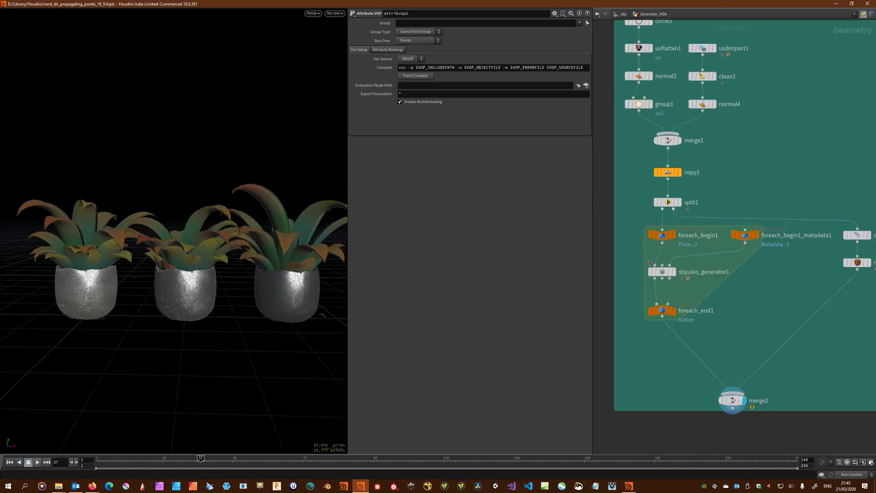
Examine how stipules_generator1 is wired inside the for-each loop and compare the shapes of the potted plants
mouse_move(668, 273)
scroll(669, 273, up, 2)
scroll(670, 256, down, 2)
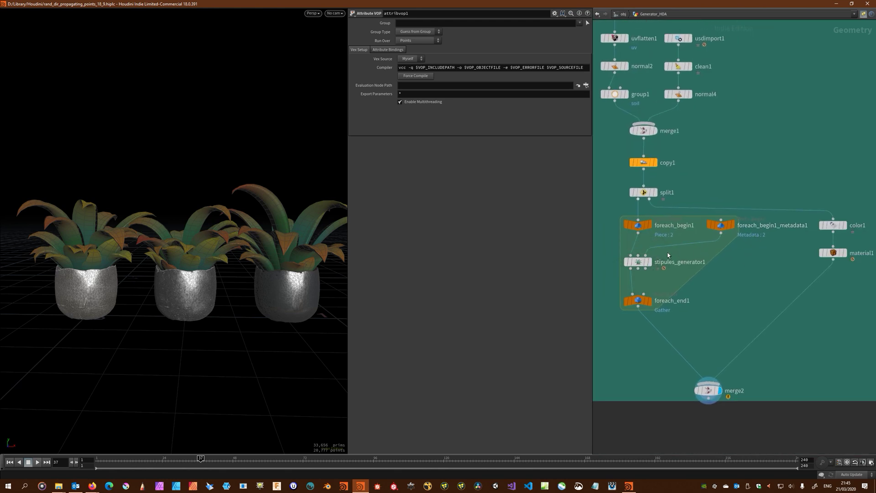
mouse_move(648, 257)
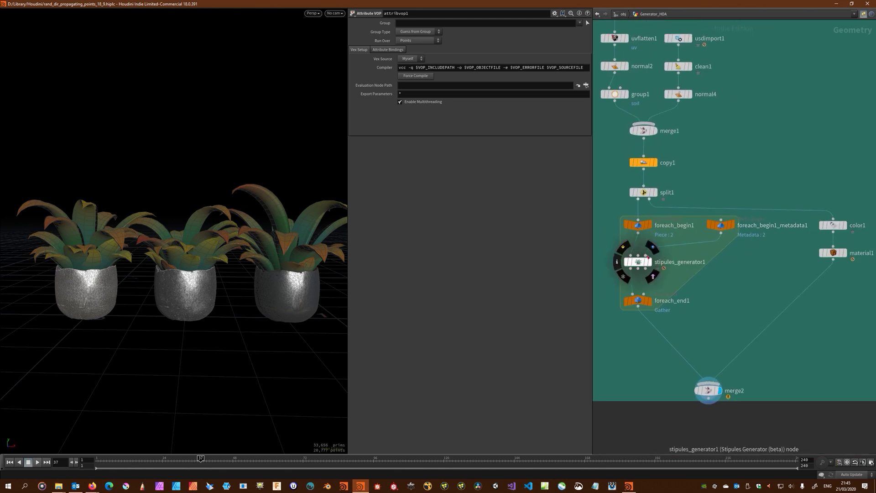
click(649, 281)
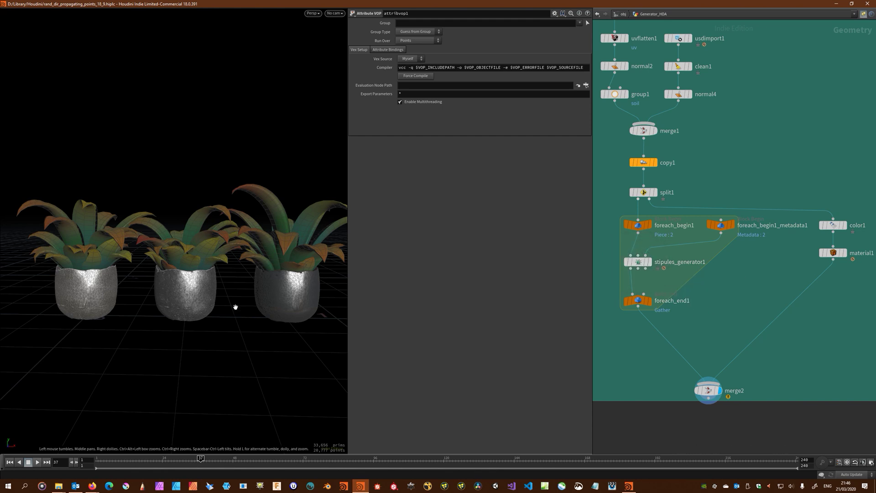
drag(187, 307, 177, 316)
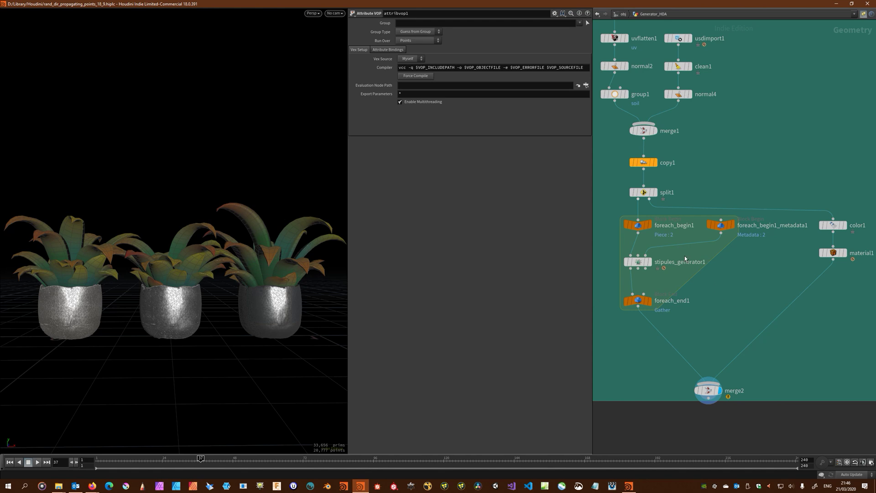
Disconnect foreach_begin1_metadata1 from the third input of stipules_generator1 to compare the plants, and reconnect it
key(Delete)
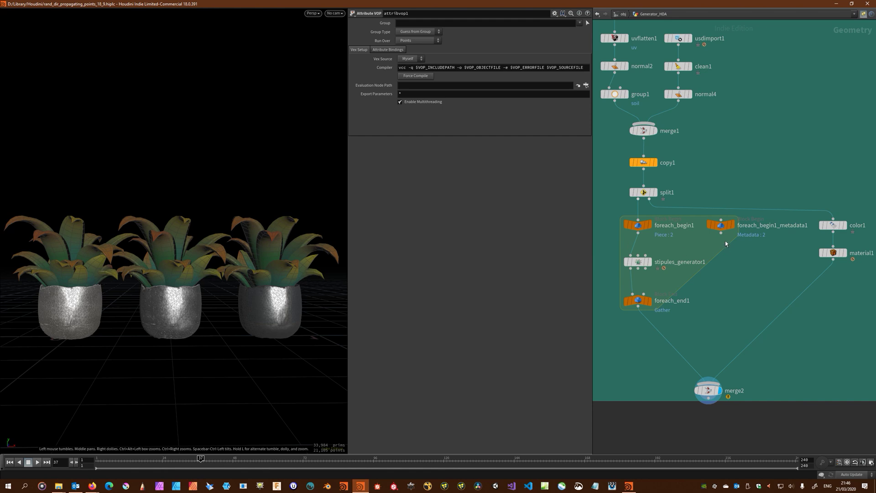
click(645, 256)
click(721, 233)
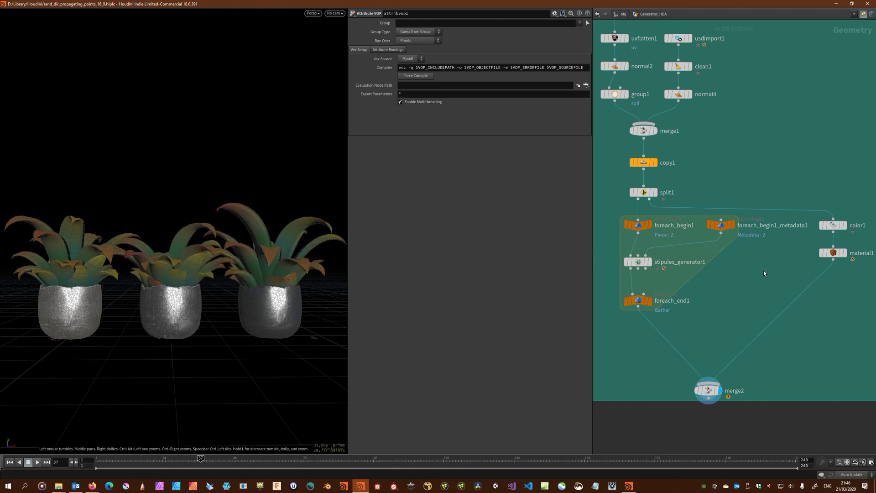
Find the GRASS FIELD DEMO network box, display its null output node, and examine the grass-covered hill
scroll(734, 317, down, 3)
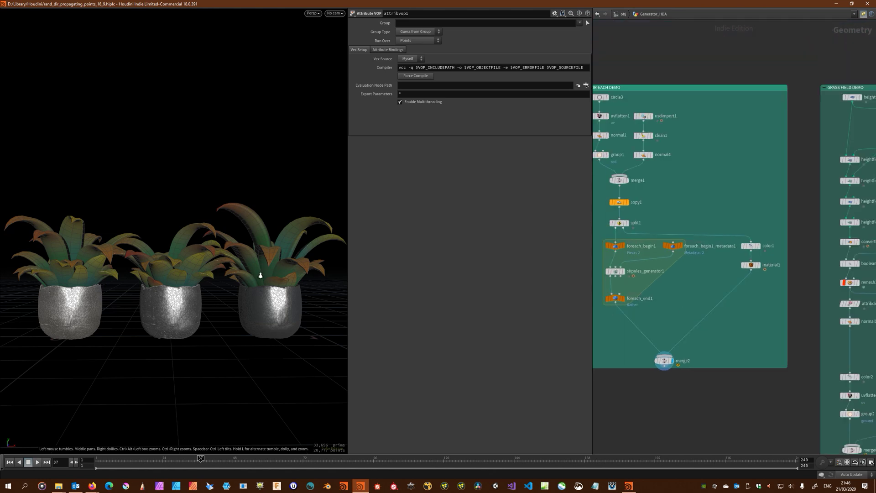
drag(260, 276, 213, 299)
middle_drag(785, 302, 629, 186)
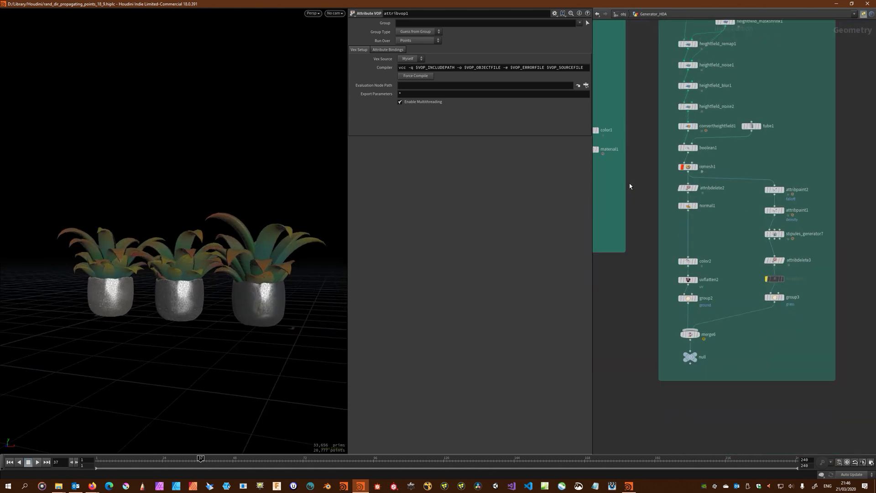
scroll(693, 351, up, 2)
click(693, 350)
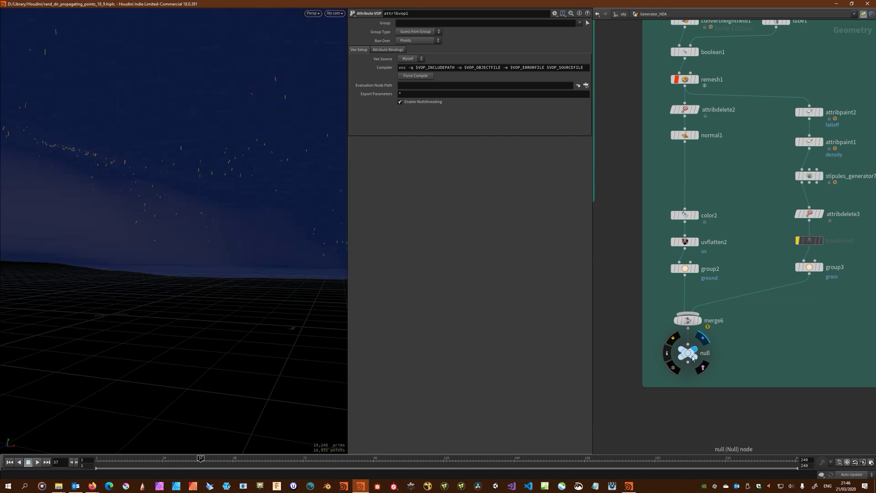
click(688, 354)
right_drag(204, 326, 244, 277)
drag(245, 277, 229, 318)
drag(333, 254, 250, 275)
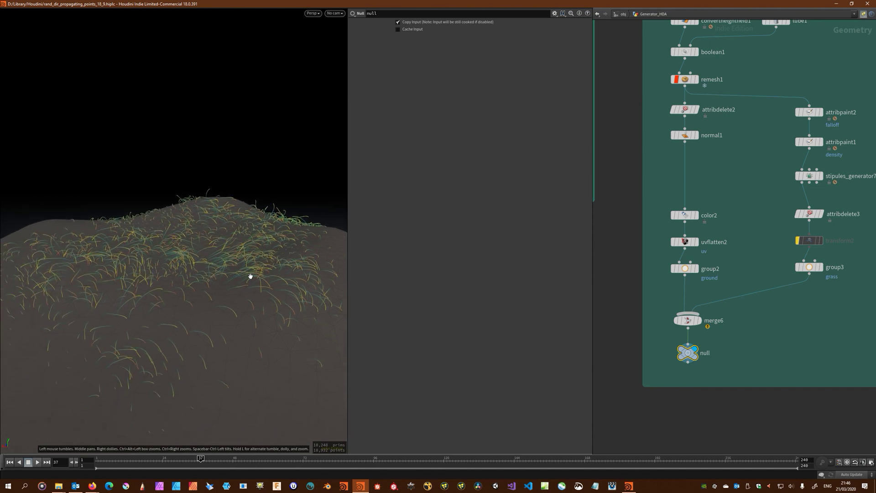
Select stipules_generator7 in the grass branch and examine its parameters and the falloff and density paint nodes feeding it
scroll(748, 253, down, 5)
scroll(744, 249, up, 5)
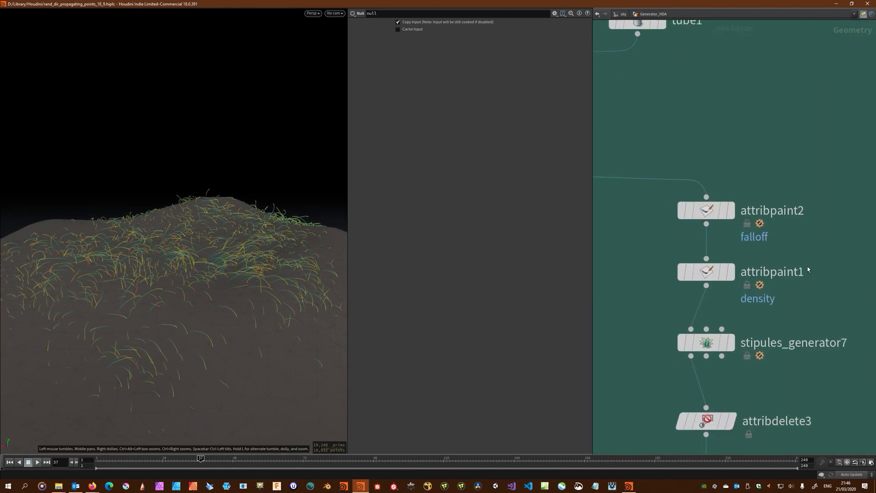
middle_drag(808, 252, 803, 203)
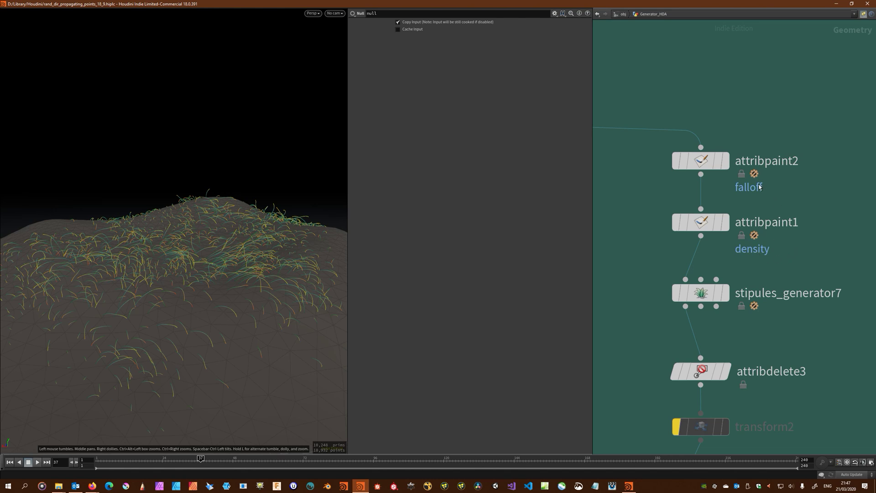
click(702, 295)
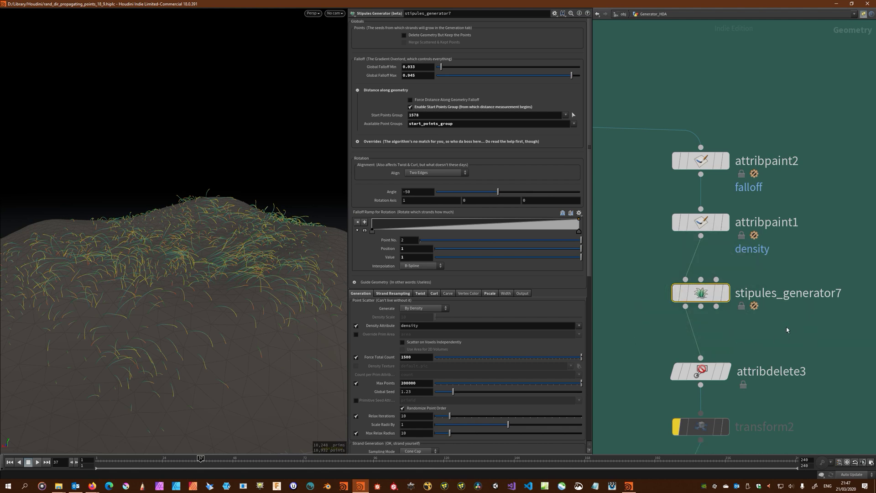
middle_drag(792, 332, 774, 353)
scroll(754, 348, up, 2)
middle_drag(713, 351, 731, 367)
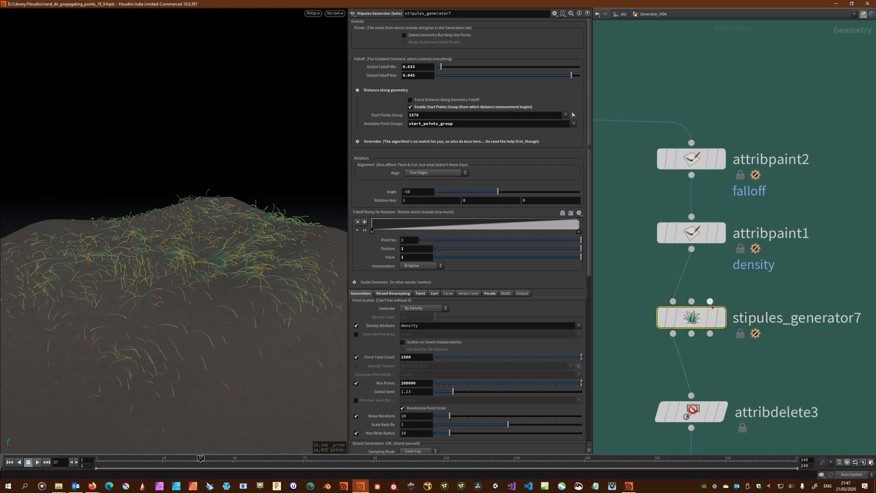
mouse_move(695, 319)
mouse_move(724, 326)
mouse_move(712, 198)
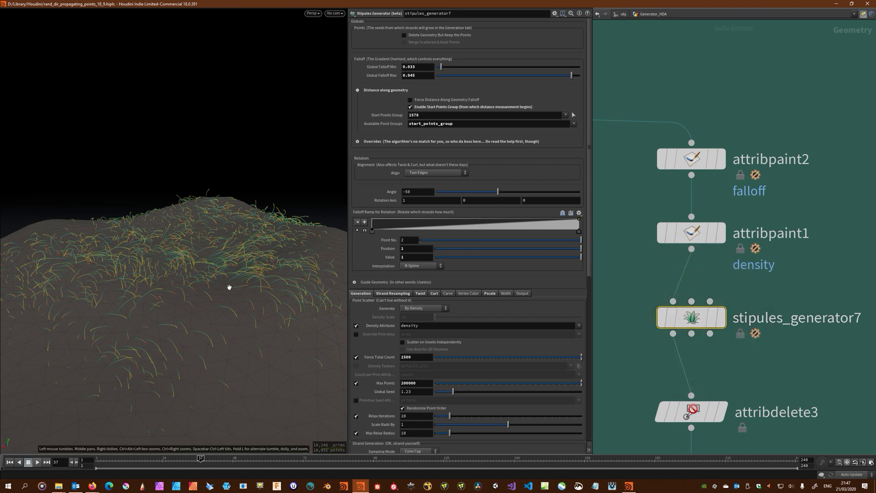
View the grassy hill from another angle and inspect the parameters of attribpaint2 and attribpaint1
drag(194, 281, 233, 269)
click(682, 153)
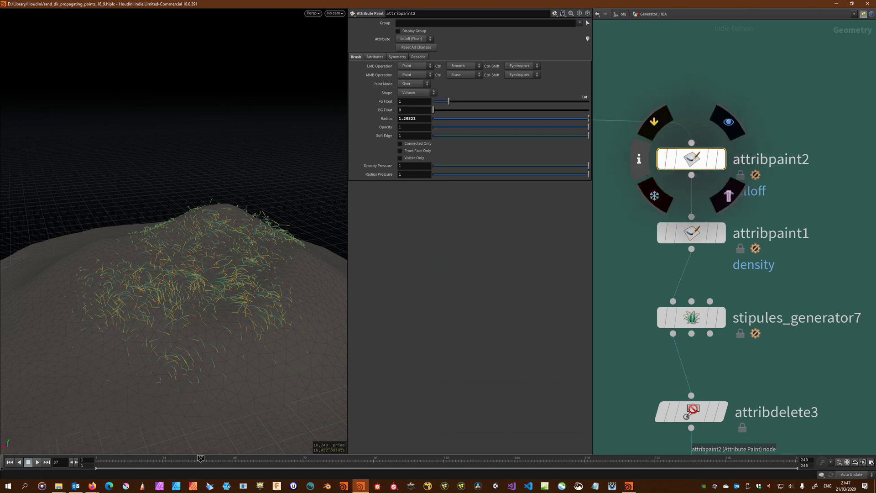
click(697, 237)
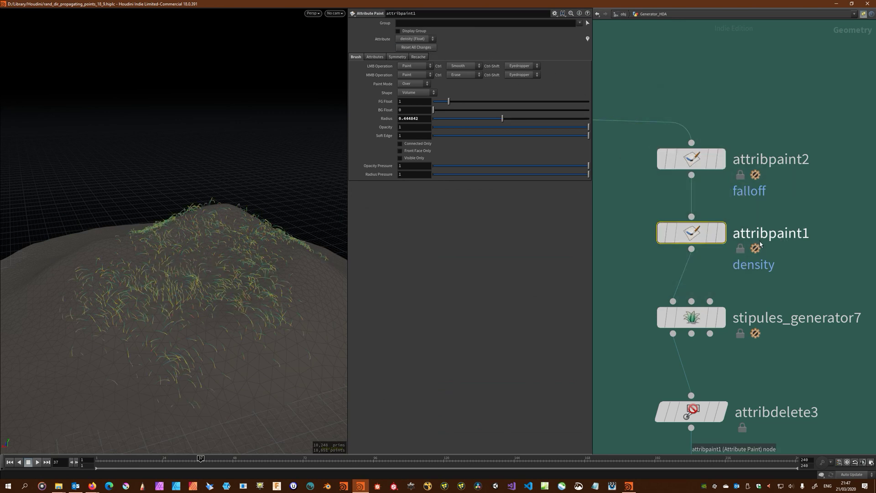
Reset all painted density changes on attribpaint1 and view the grass distribution over the whole hill
click(434, 51)
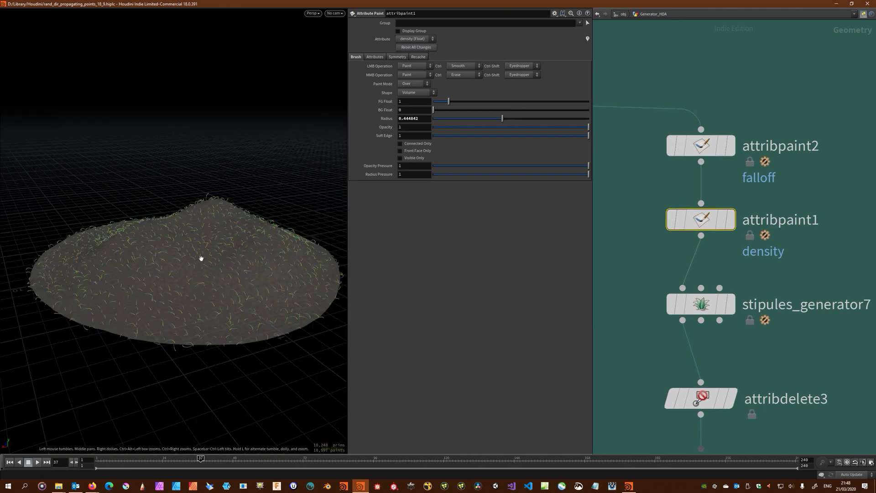
right_drag(214, 254, 190, 260)
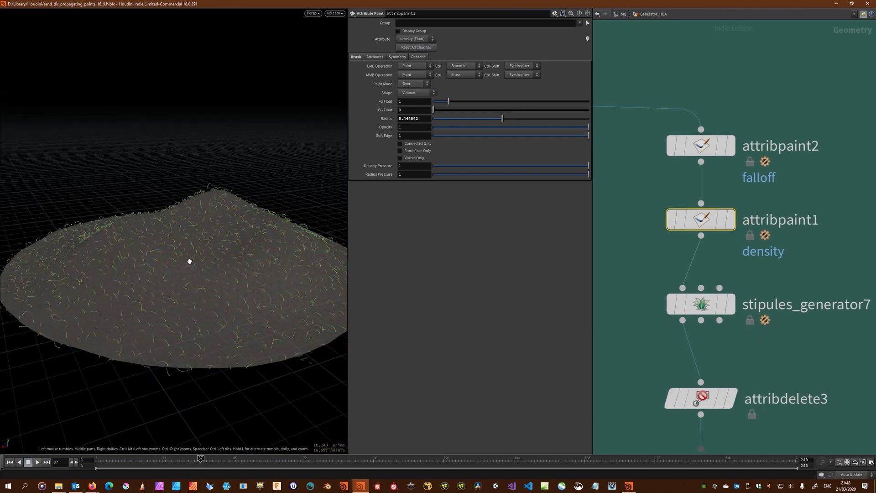
drag(189, 260, 191, 277)
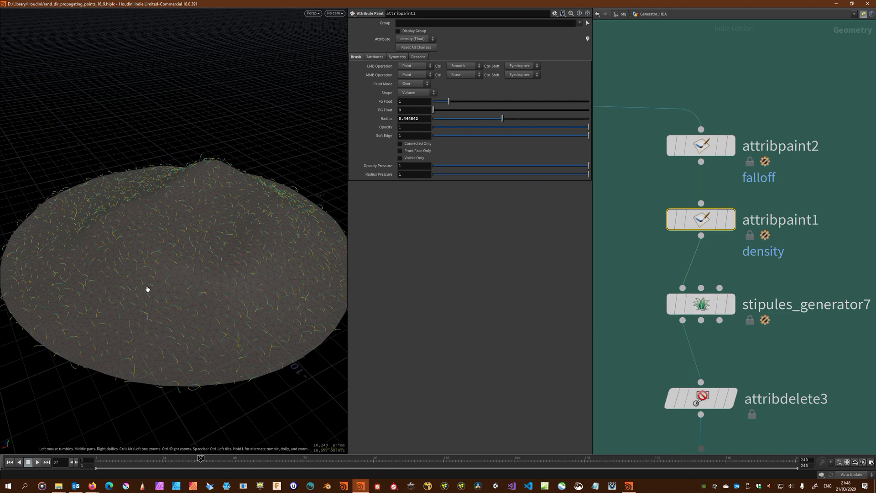
Enlarge the attribpaint1 brush to a radius of about 2.67 and paint a round density patch on the hill's middle slope
key(Return)
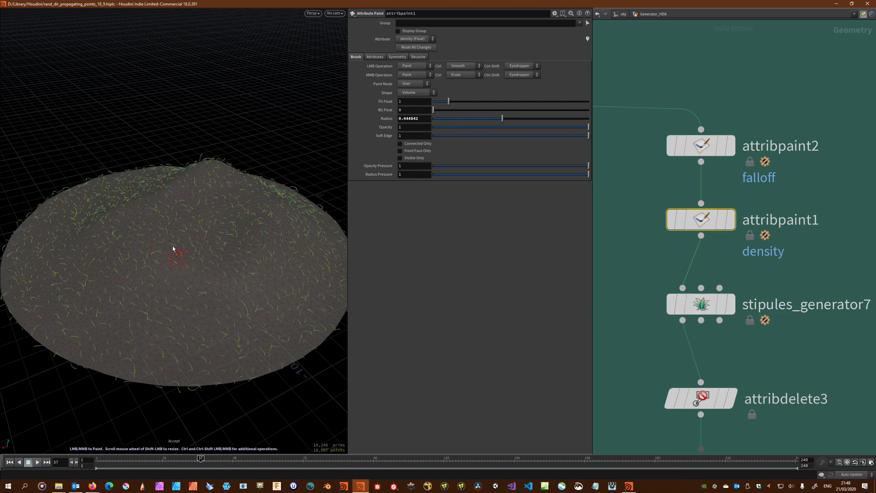
key(Escape)
key(Return)
key(Escape)
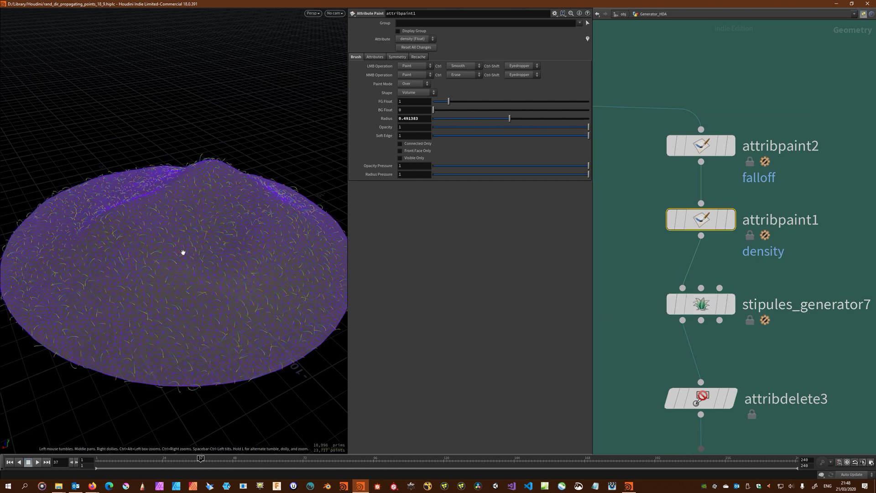
key(Return)
scroll(182, 253, up, 5)
key(Escape)
scroll(164, 292, up, 3)
scroll(197, 269, up, 5)
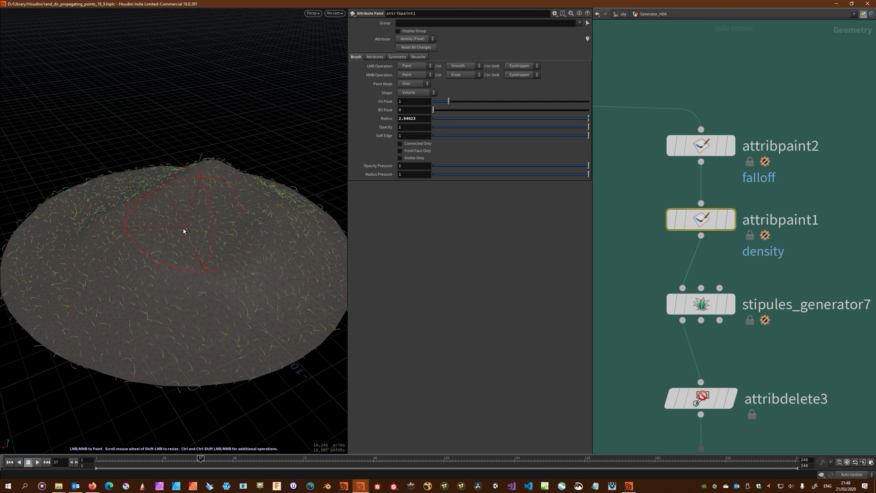
click(187, 292)
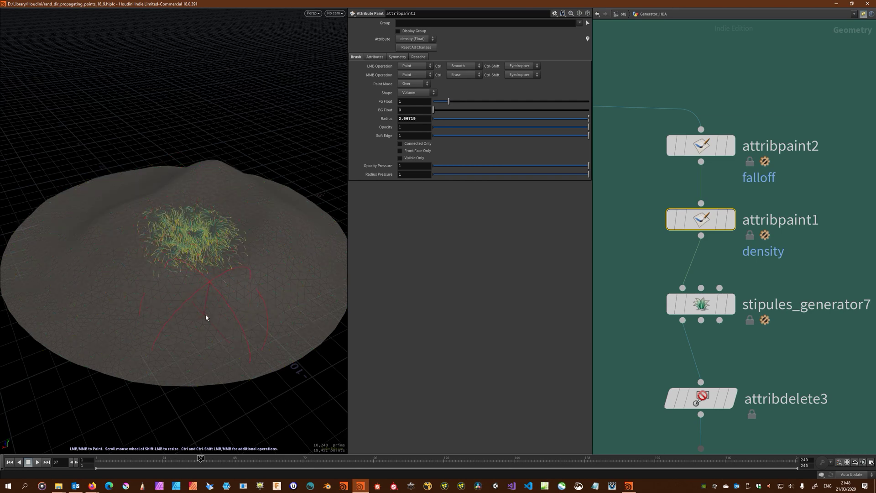
Reduce the density brush radius to about 0.81 and paint a narrow trail extending from one side of the round patch
key(Escape)
key(Return)
key(Escape)
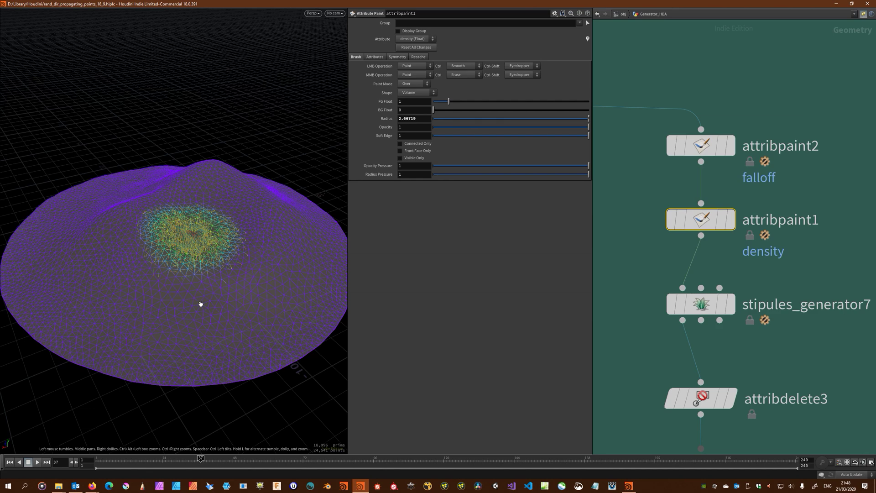
key(Return)
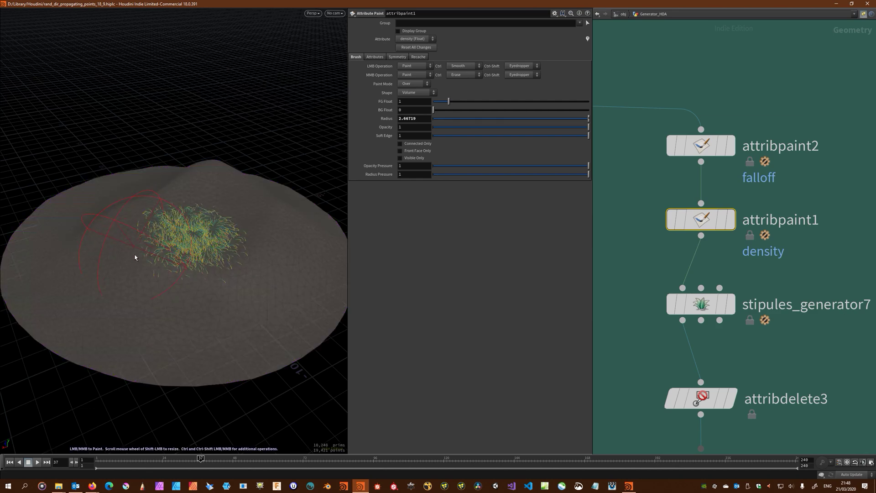
scroll(127, 247, down, 12)
mouse_move(133, 241)
mouse_down()
mouse_move(139, 259)
mouse_move(113, 278)
mouse_move(141, 271)
mouse_up()
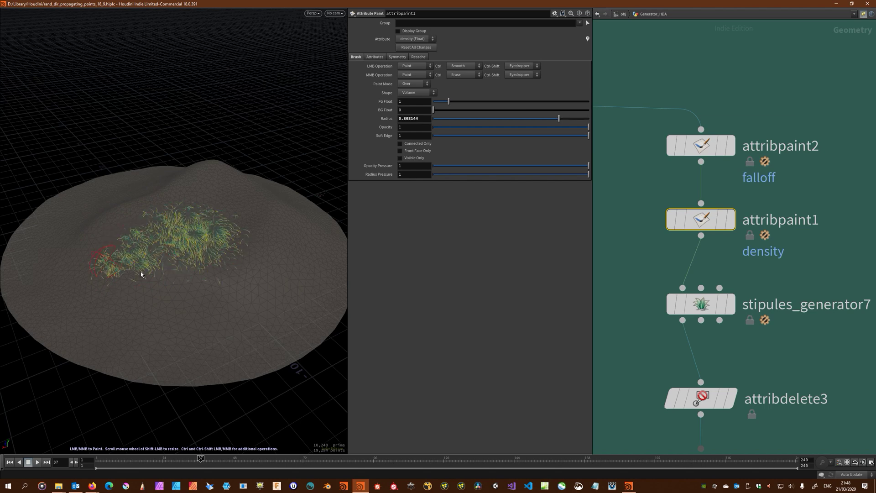
Extend the painted density across the hill's other side and crest with brush radii of about 0.81 and 1.62
alt+drag(246, 215, 138, 275)
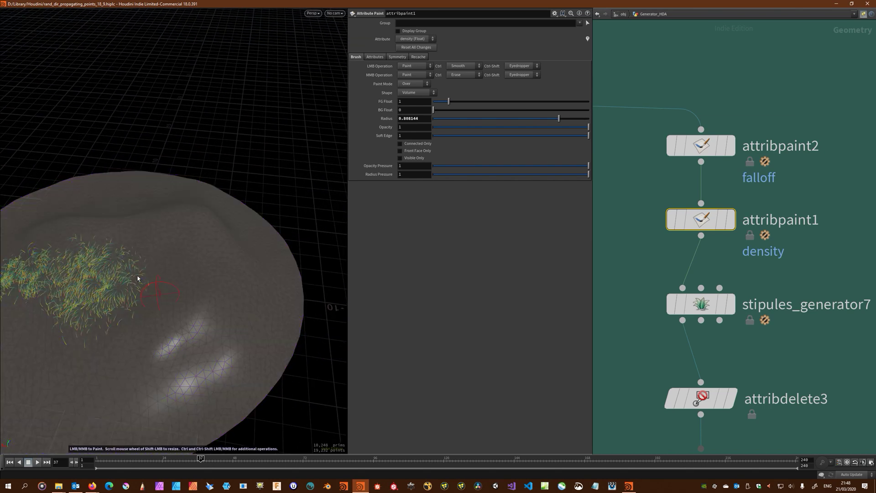
drag(243, 272, 144, 248)
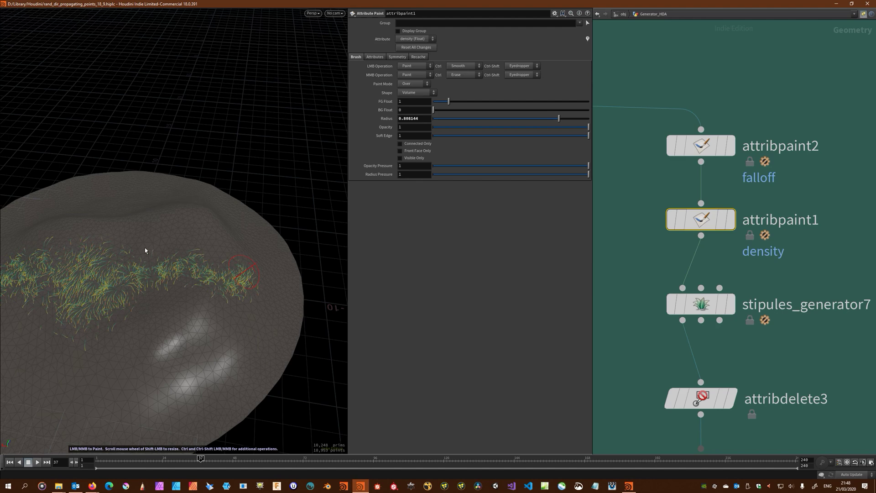
scroll(172, 261, up, 2)
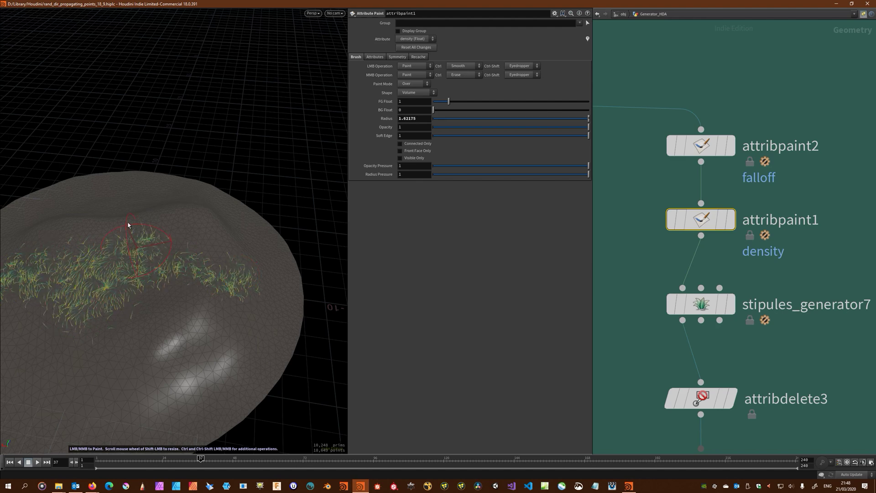
alt+drag(119, 229, 120, 259)
mouse_move(181, 245)
mouse_down()
mouse_move(196, 248)
mouse_move(162, 314)
mouse_move(211, 287)
mouse_move(153, 311)
mouse_move(205, 290)
mouse_move(201, 283)
mouse_up()
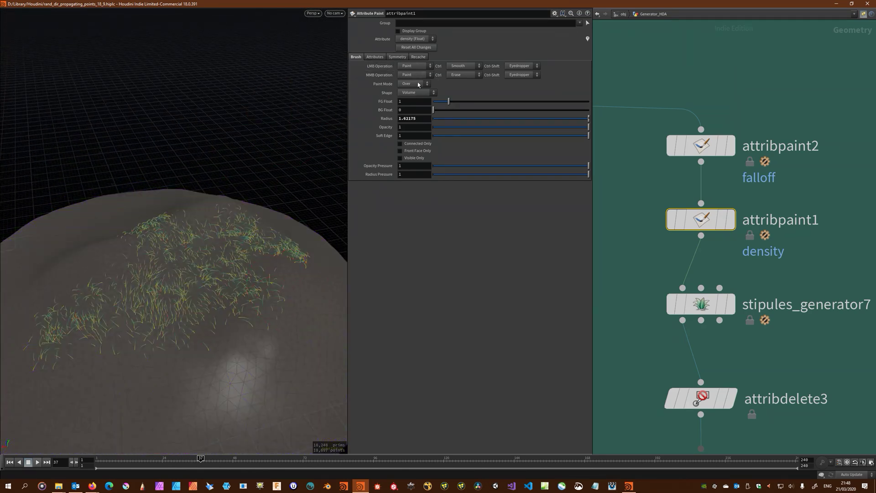
mouse_move(214, 253)
alt+mouse_down()
mouse_move(196, 265)
mouse_move(207, 243)
alt+mouse_up()
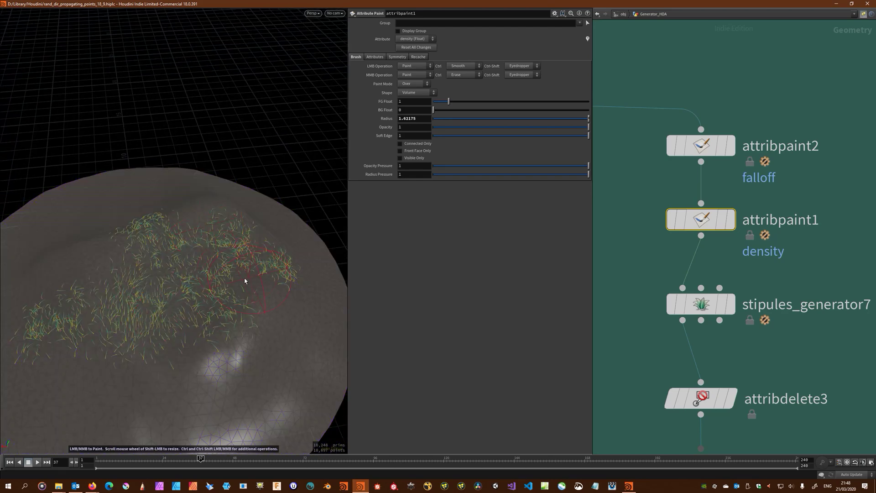
mouse_move(216, 238)
middle_down()
mouse_move(205, 225)
mouse_move(200, 235)
middle_up()
key(alt)
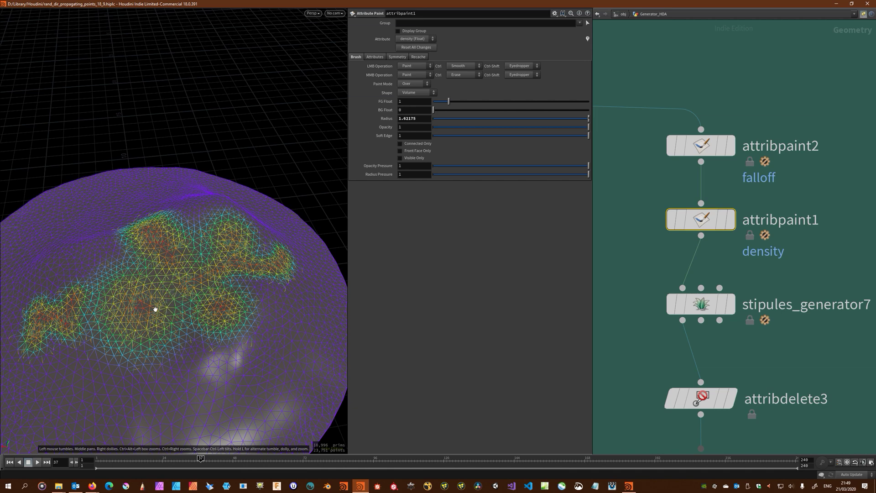
Paint a broad density area below the existing patch at radius about 3.59, reduce the brush to about 1.2 and view the density map
scroll(187, 333, up, 4)
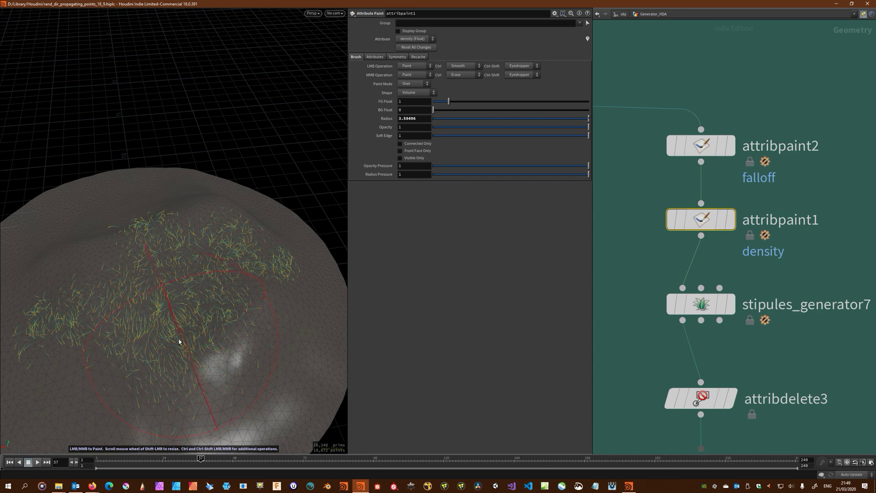
scroll(178, 340, down, 5)
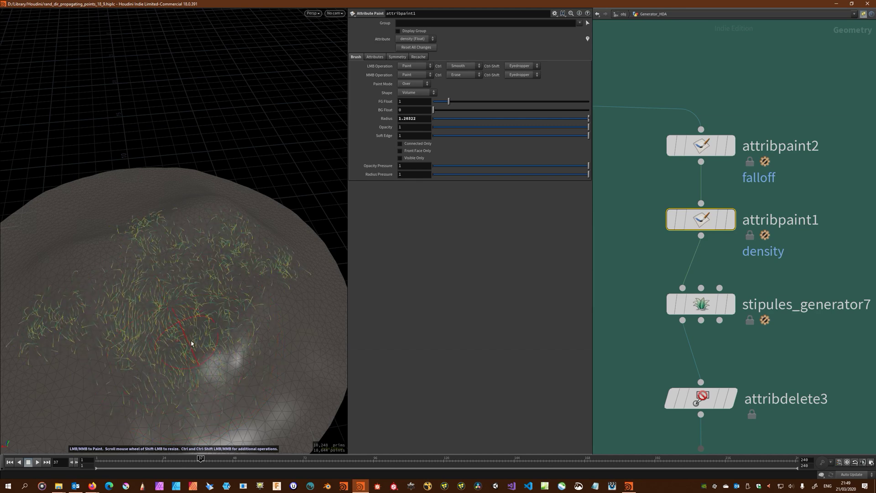
click(184, 343)
key(space)
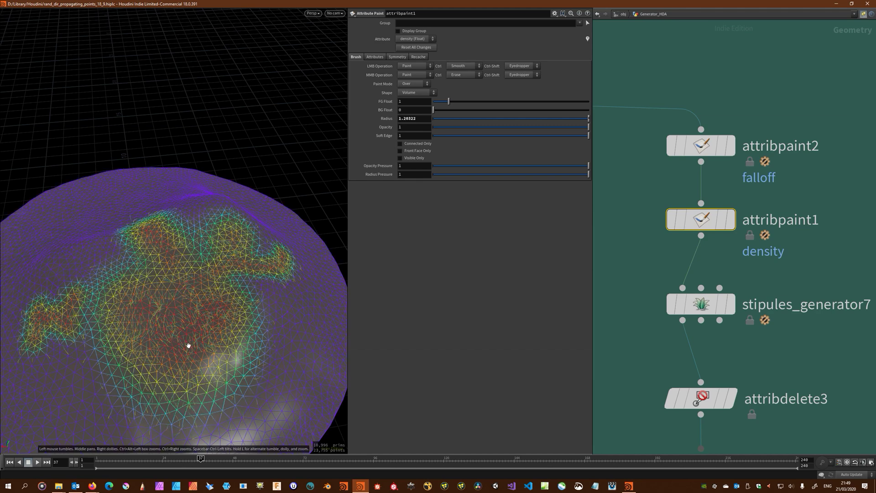
Erase density in the middle of the main patch with the brush at radius about 1.2 and soften the resulting hole
key(space)
key(space)
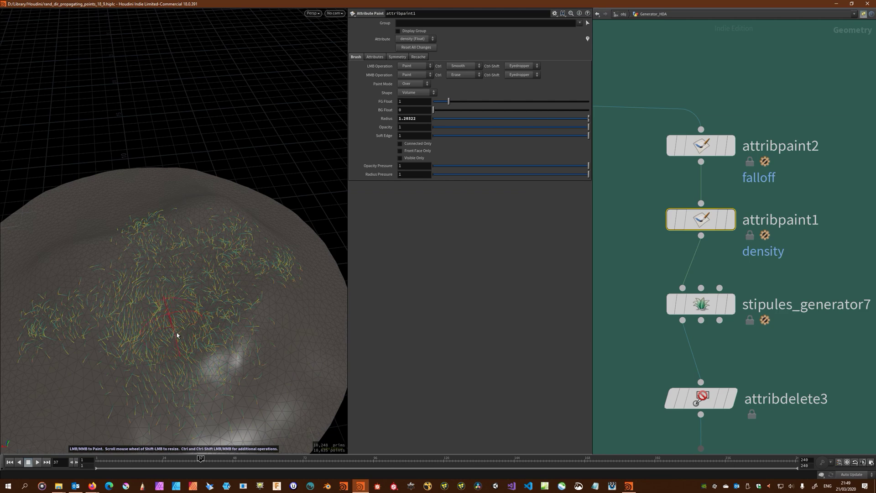
key(space)
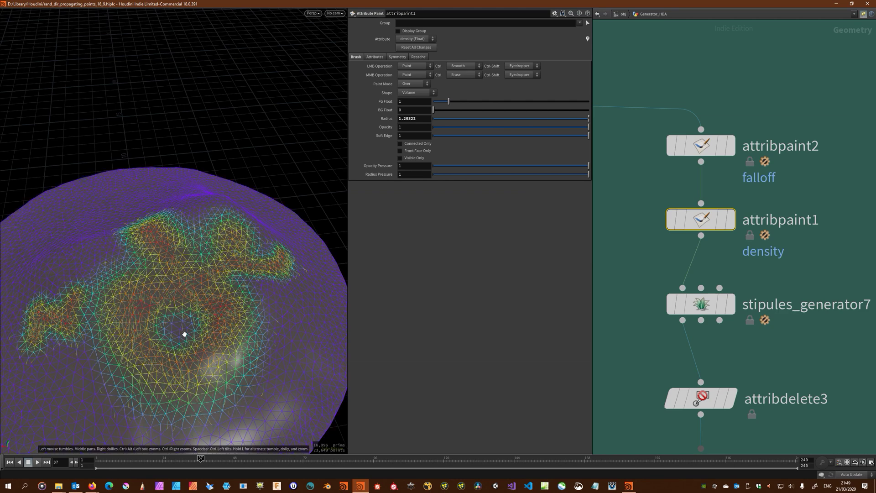
key(Return)
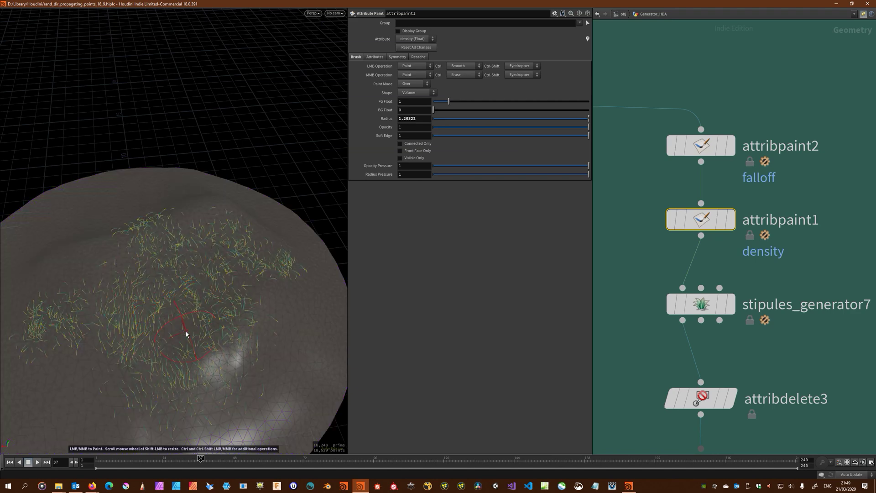
mouse_move(186, 332)
mouse_down()
mouse_move(175, 339)
mouse_move(169, 325)
mouse_move(162, 348)
mouse_move(190, 328)
mouse_move(182, 337)
mouse_move(181, 321)
mouse_move(168, 320)
mouse_move(179, 317)
mouse_move(189, 329)
mouse_up()
key(Escape)
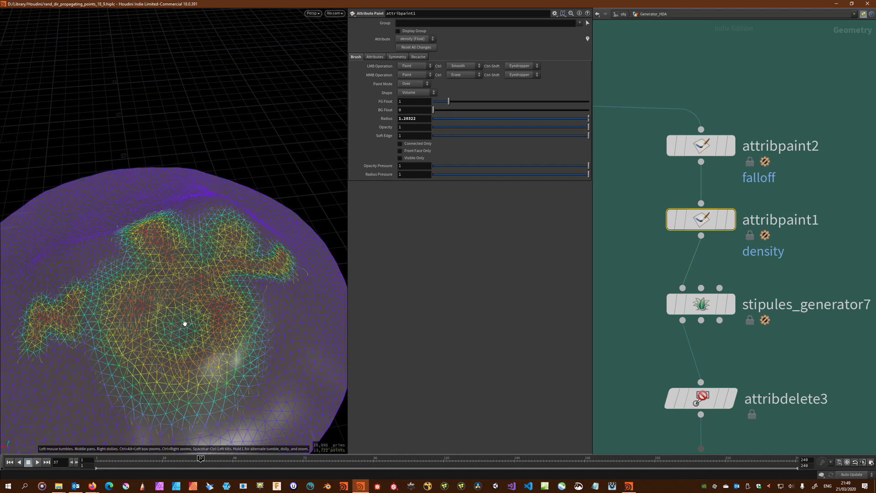
mouse_move(156, 308)
mouse_down()
mouse_move(201, 330)
mouse_move(207, 303)
mouse_move(201, 322)
mouse_move(183, 326)
mouse_move(187, 336)
mouse_move(138, 330)
mouse_move(200, 332)
mouse_up()
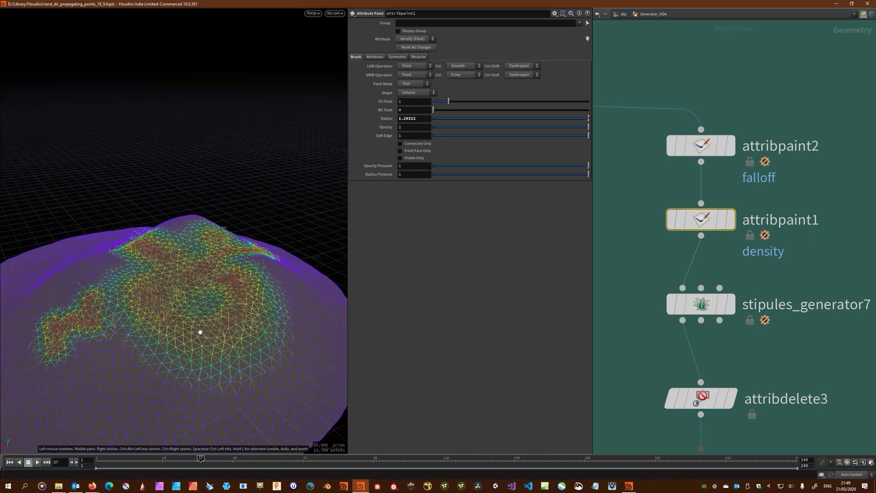
Select attribpaint2 and paint a falloff patch over the lower middle of the grass, enlarging the brush to a radius of about 3.59
click(699, 146)
mouse_move(141, 281)
alt+mouse_down()
mouse_move(176, 303)
mouse_move(209, 297)
mouse_move(159, 332)
mouse_move(142, 316)
mouse_move(166, 264)
mouse_move(215, 252)
mouse_move(201, 250)
alt+mouse_up()
scroll(201, 335, up, 5)
scroll(142, 316, up, 3)
alt+drag(156, 318, 146, 350)
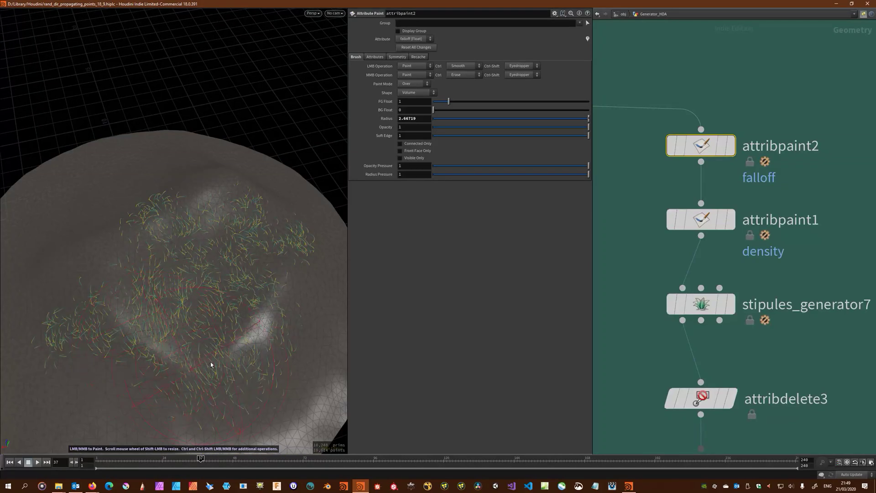
scroll(168, 353, up, 2)
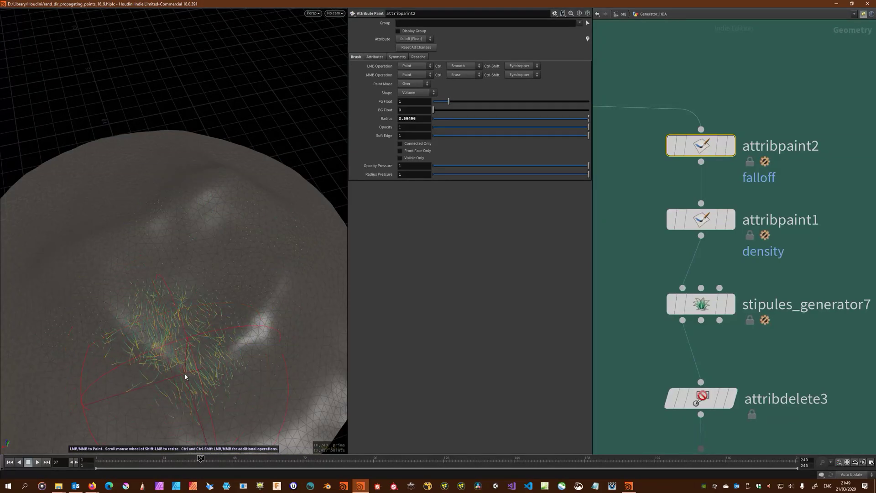
Reduce the falloff brush radius to about 1.98 and paint strokes up the slope and across the hill's crest
alt+drag(171, 358, 160, 331)
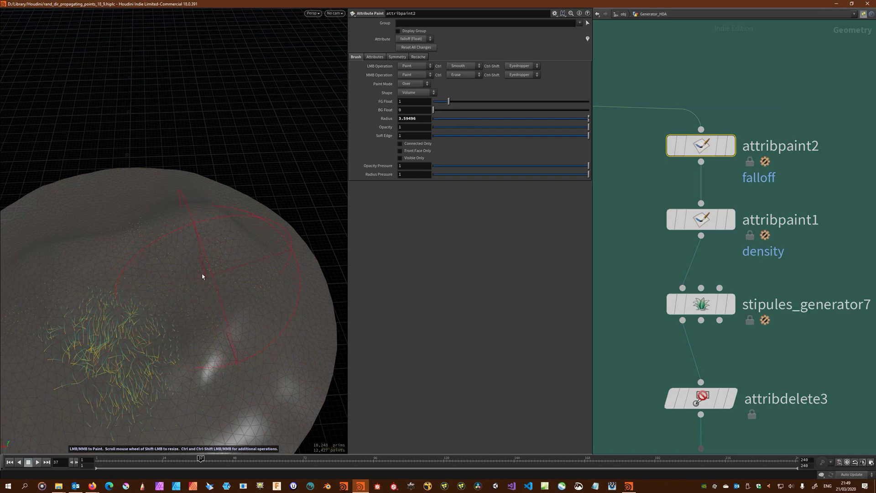
scroll(196, 276, down, 3)
drag(228, 338, 193, 258)
drag(163, 232, 219, 262)
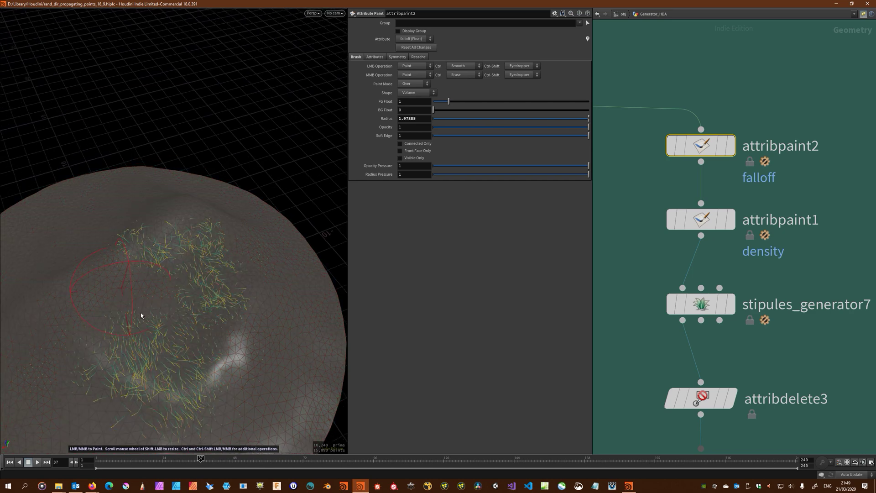
drag(141, 313, 128, 269)
Reduce the falloff brush radius to about 1.2 and paint over the narrow side trail of grass
mouse_move(234, 270)
alt+mouse_down()
mouse_move(282, 262)
mouse_move(217, 290)
mouse_move(205, 292)
mouse_move(270, 272)
mouse_move(153, 299)
alt+mouse_up()
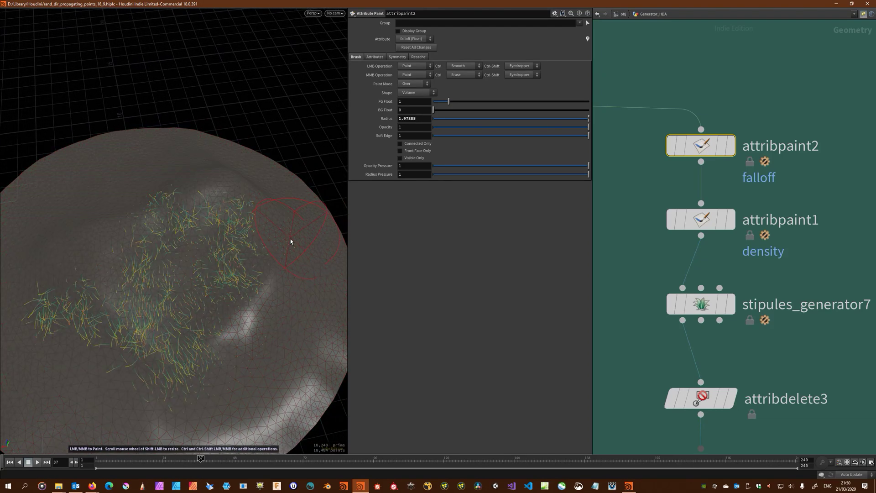
drag(286, 251, 256, 291)
scroll(246, 276, down, 5)
drag(120, 292, 145, 275)
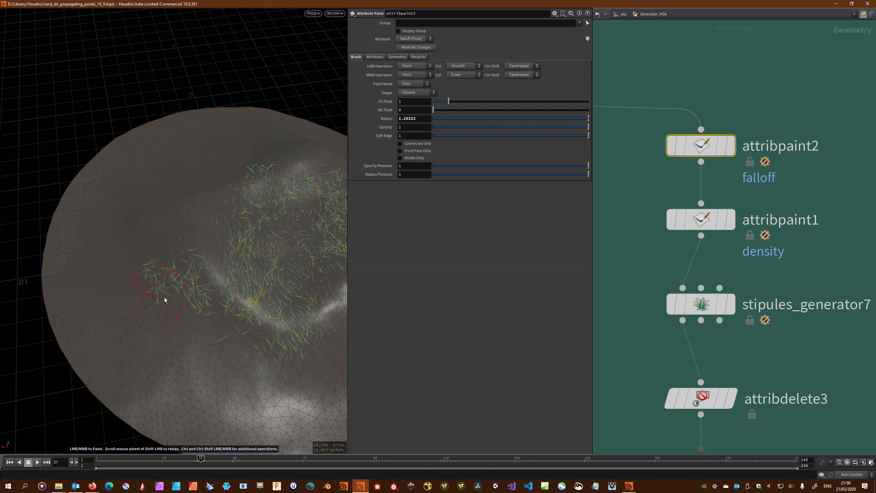
mouse_move(166, 299)
mouse_down()
mouse_move(200, 256)
mouse_move(212, 266)
mouse_up()
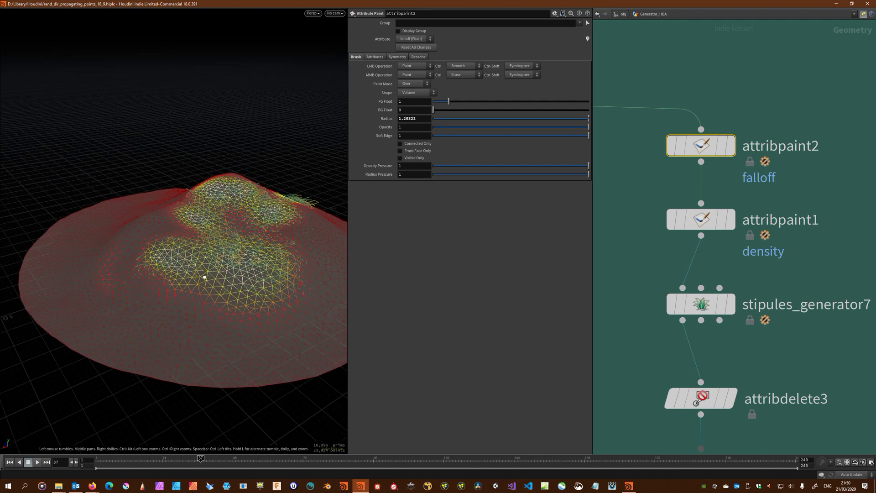
Enlarge the falloff brush to a radius of about 1.79, paint the remaining side of the main patch, and check the falloff map
drag(204, 277, 99, 293)
right_drag(100, 293, 240, 273)
mouse_move(240, 272)
mouse_down()
mouse_move(260, 299)
mouse_move(186, 293)
mouse_move(226, 342)
mouse_up()
key(Escape)
scroll(193, 293, up, 2)
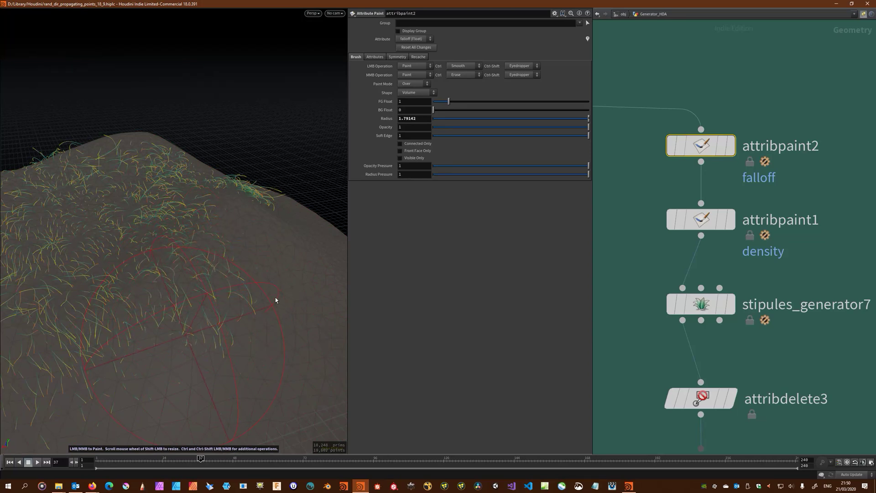
drag(275, 297, 203, 312)
mouse_move(215, 255)
mouse_down()
mouse_move(209, 215)
mouse_move(220, 238)
mouse_move(204, 302)
mouse_up()
alt+right_drag(187, 307, 157, 306)
alt+drag(157, 306, 254, 276)
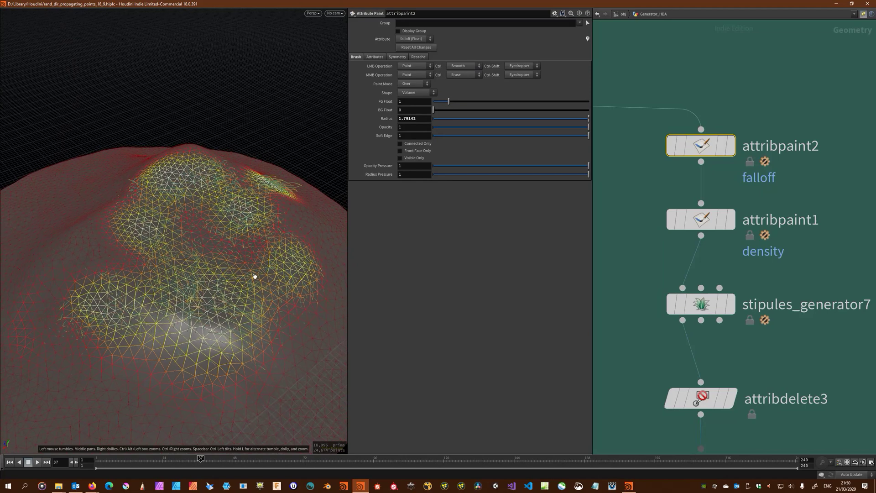
alt+drag(162, 317, 225, 310)
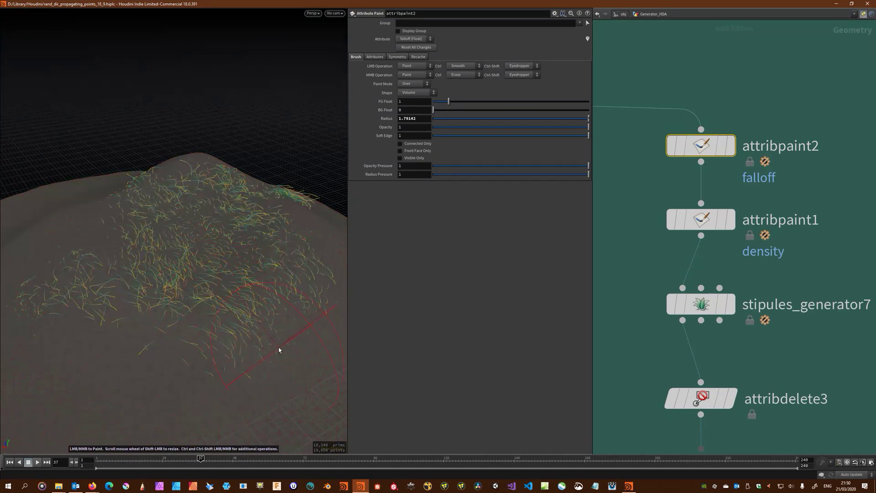
Select stipules_generator7 and set its Force Total Count to 15000
click(701, 304)
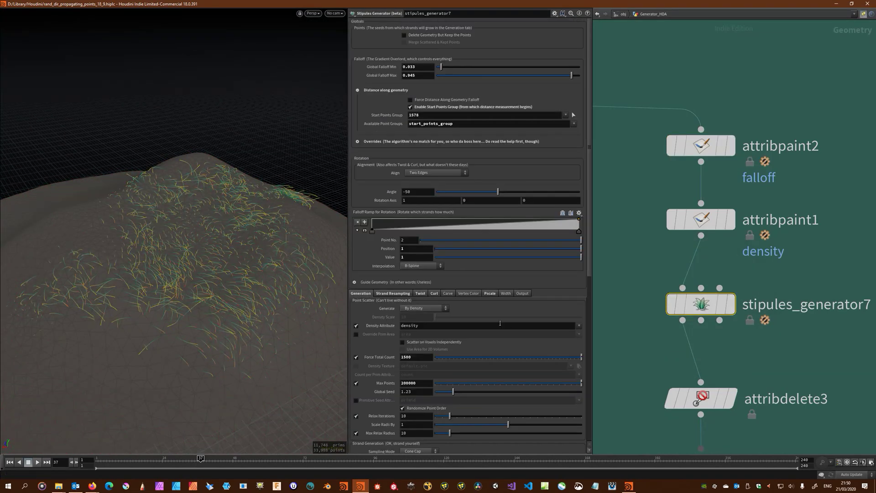
click(423, 357)
click(422, 355)
text(0)
key(Return)
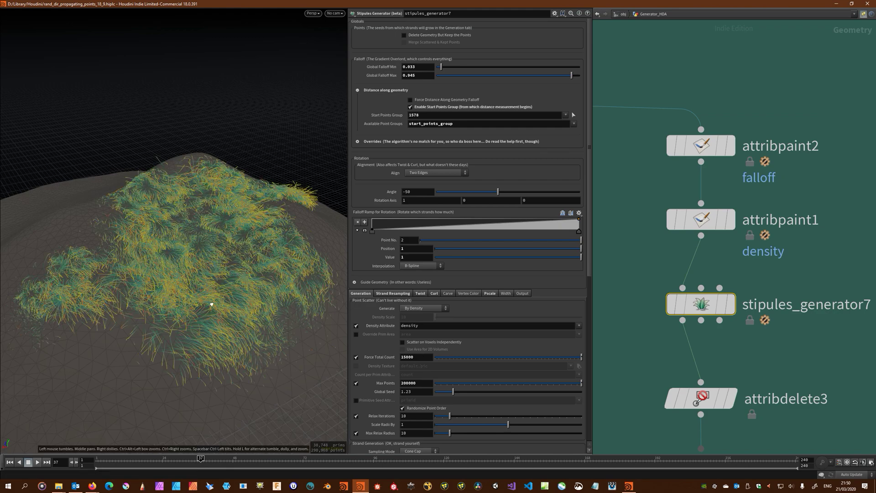
Set the Force Total Count of stipules_generator7 to 150000
drag(209, 291, 337, 303)
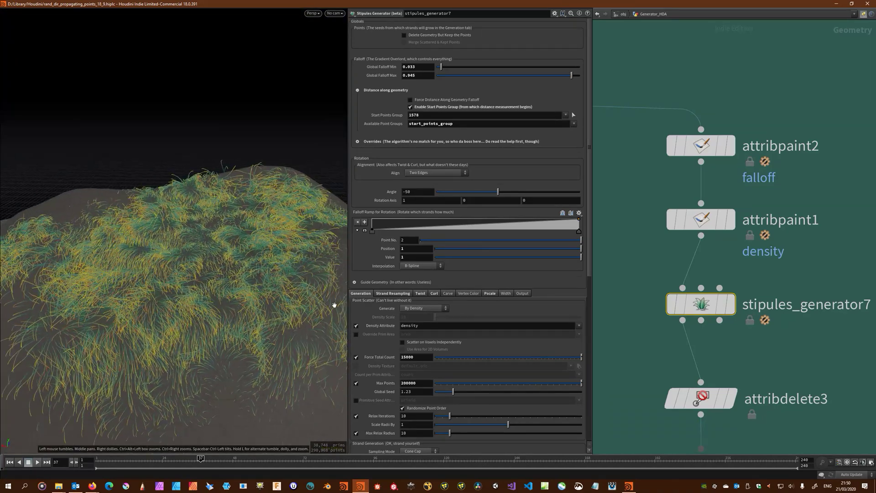
click(421, 359)
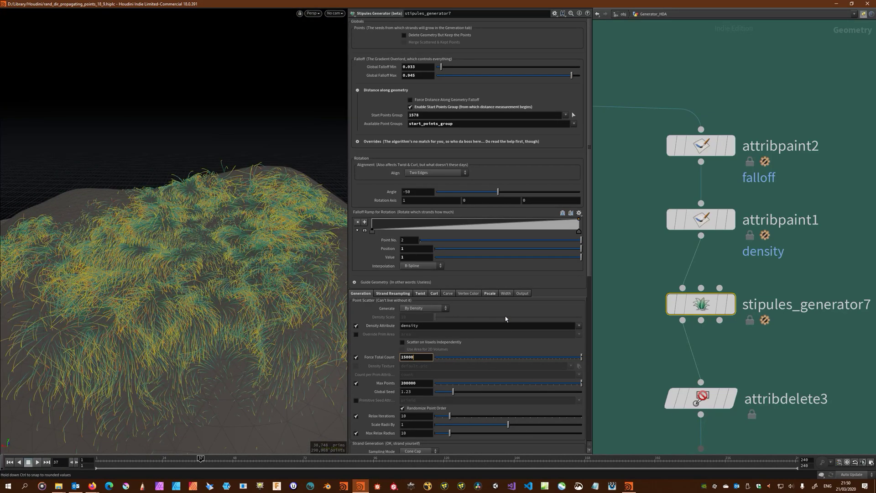
key(Return)
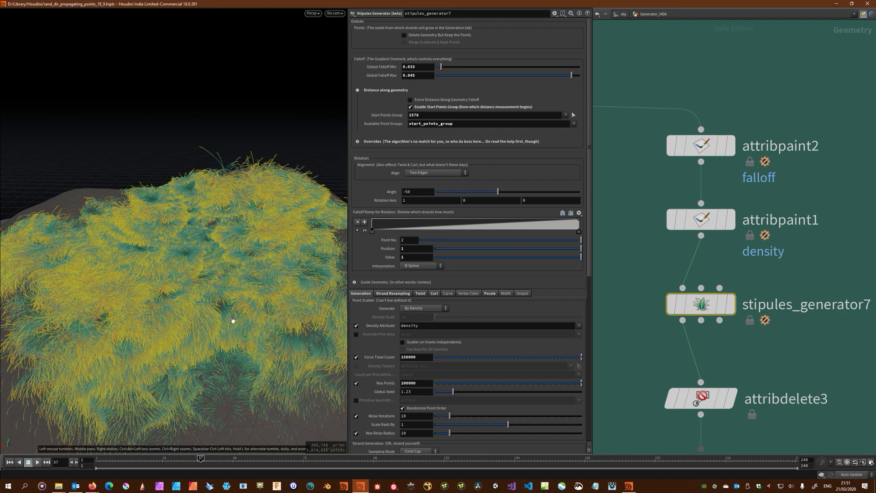
Examine the denser grass on the hill up close, from the side and from above
alt+drag(233, 321, 204, 314)
alt+right_drag(205, 313, 234, 310)
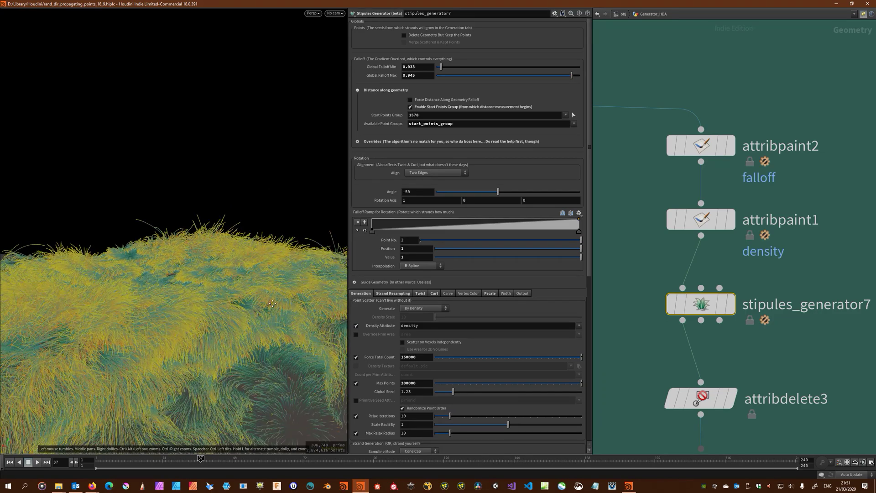
alt+drag(273, 304, 117, 336)
alt+middle_drag(117, 336, 276, 316)
drag(276, 315, 188, 285)
right_drag(210, 282, 240, 272)
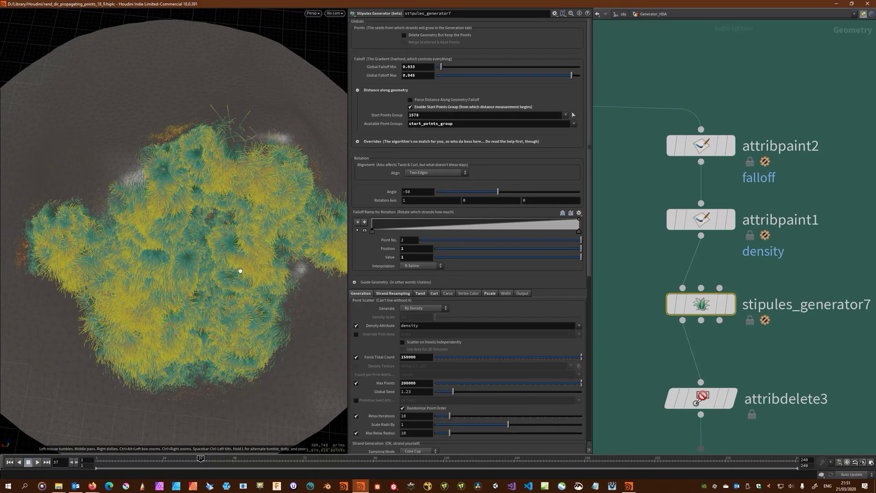
middle_drag(228, 280, 215, 290)
drag(215, 289, 212, 284)
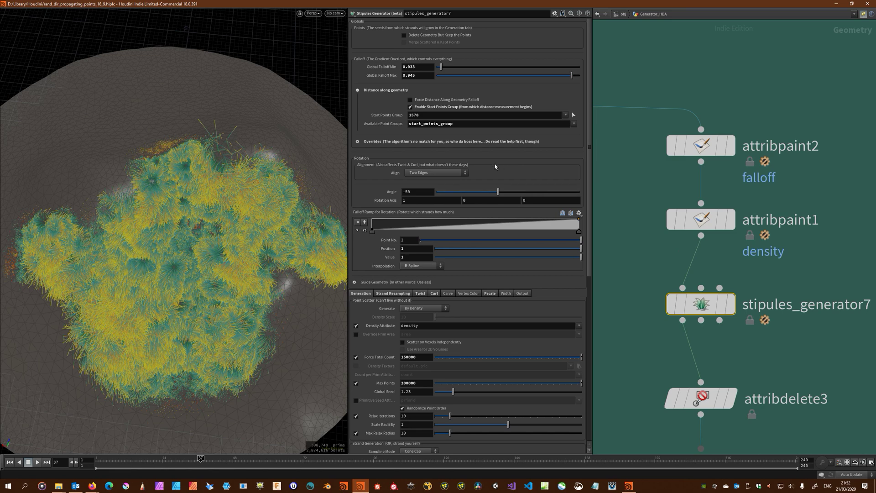
Review the Align options for strand rotation without changing them, and inspect the grass from a lower angle
click(437, 173)
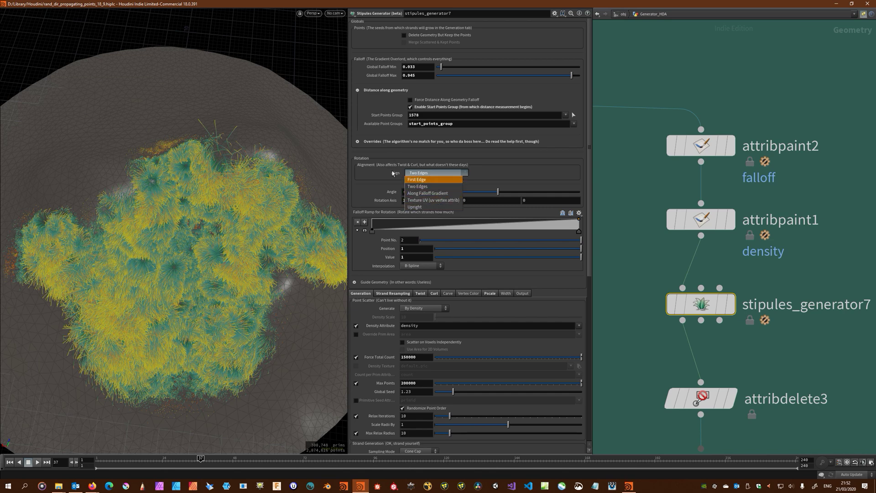
click(379, 179)
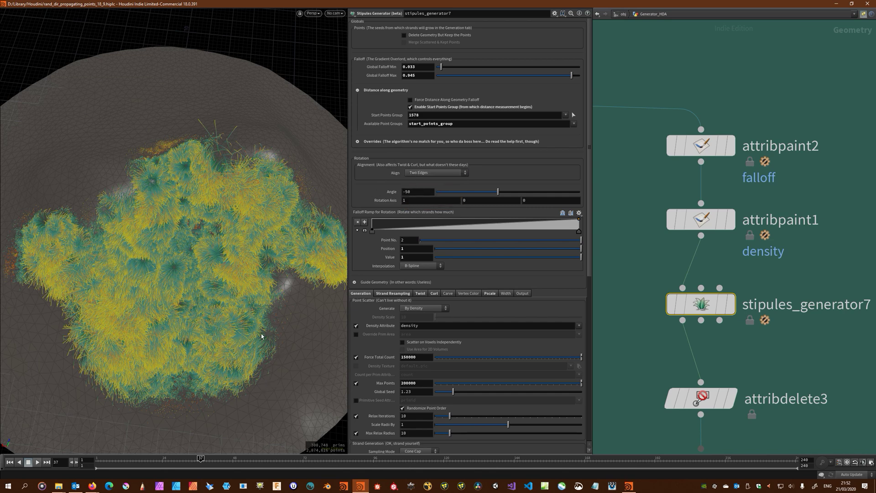
drag(225, 305, 242, 291)
right_drag(178, 343, 232, 316)
middle_drag(231, 317, 208, 303)
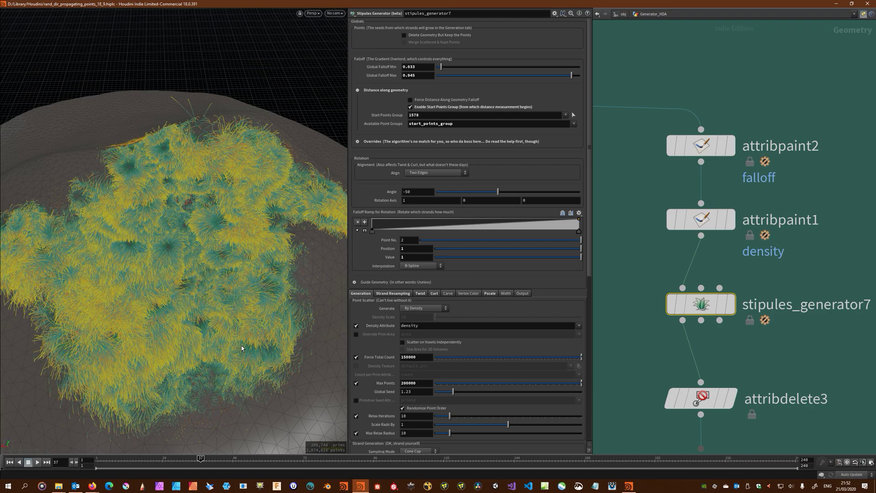
drag(254, 310, 185, 343)
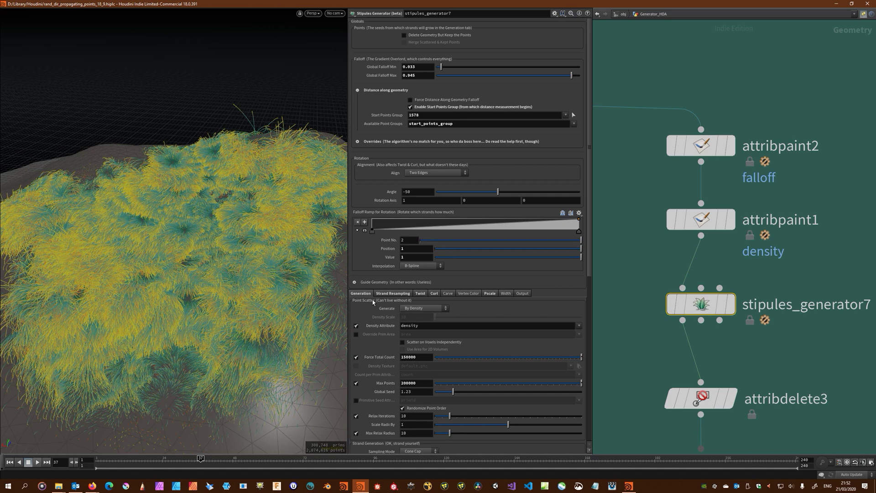
Review the generator's Curl and Twist settings, including the twist randomization and direction weights
click(434, 293)
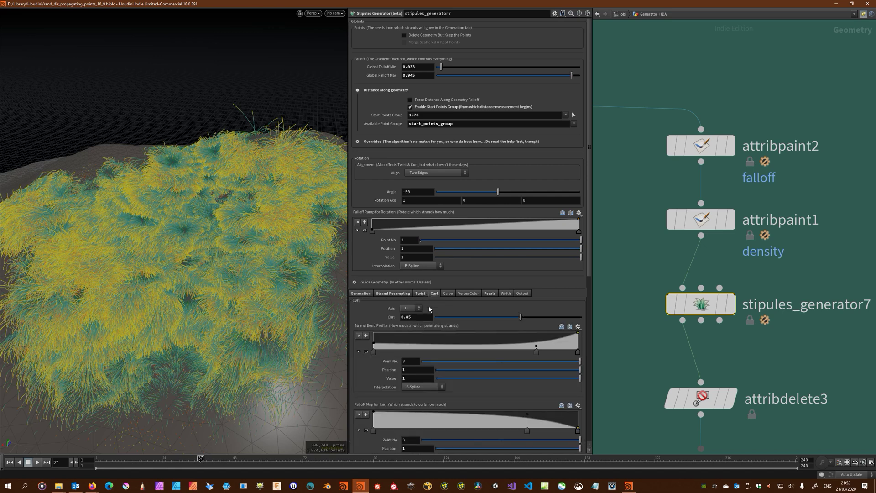
click(420, 293)
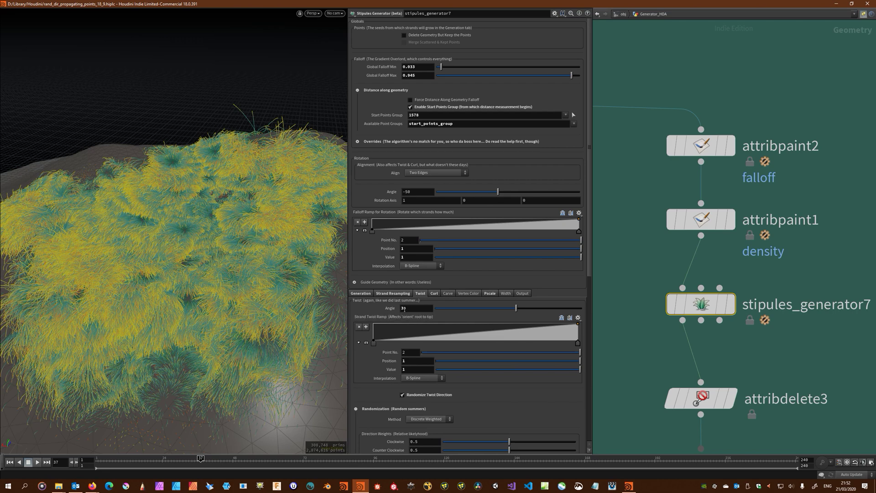
scroll(387, 381, down, 3)
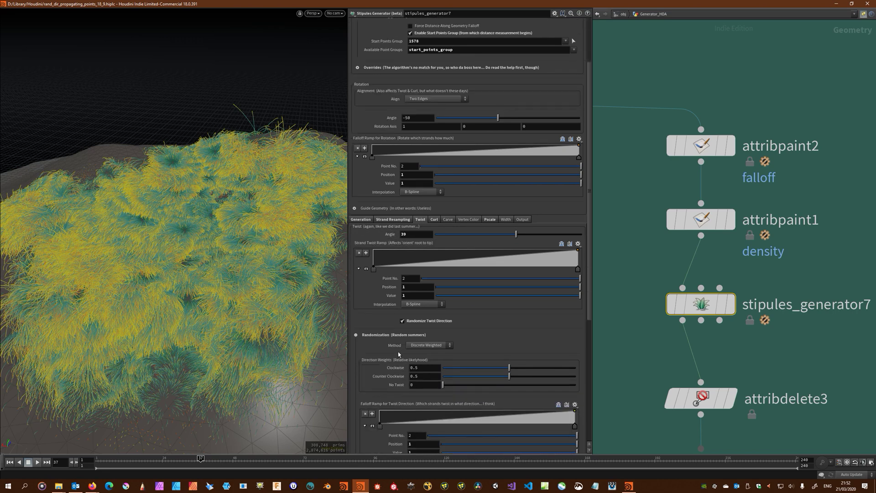
scroll(386, 349, down, 2)
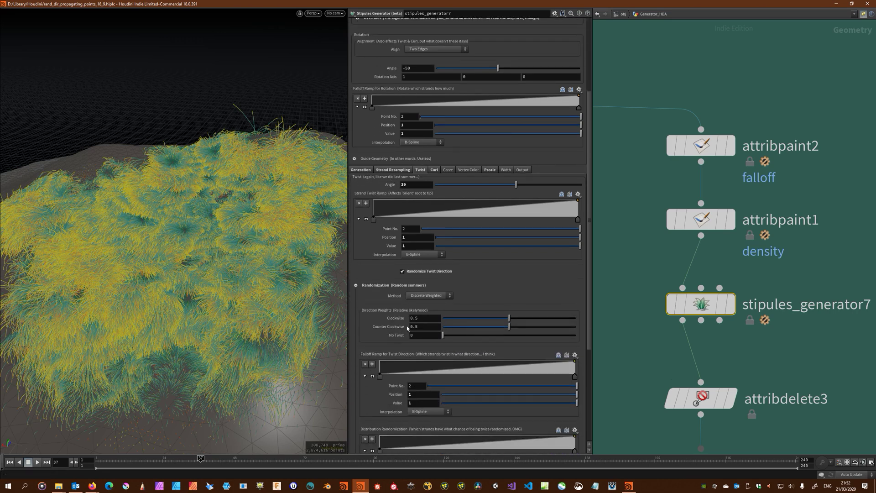
scroll(385, 326, down, 1)
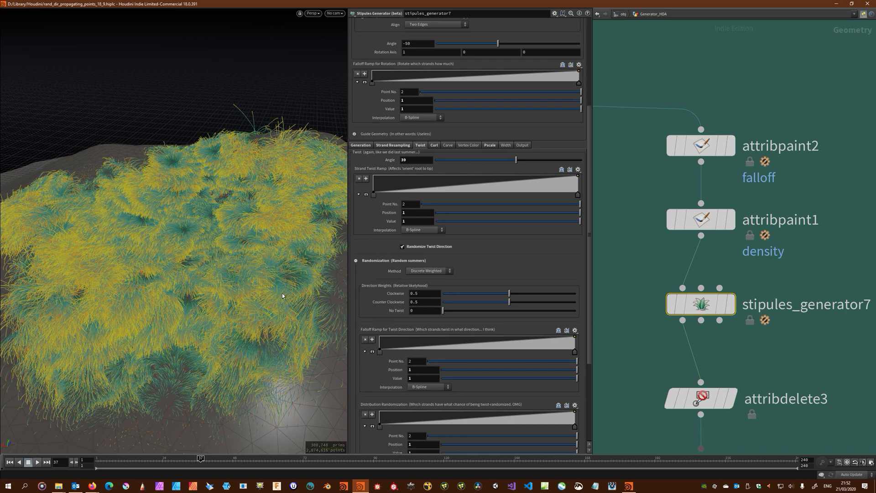
scroll(393, 272, up, 3)
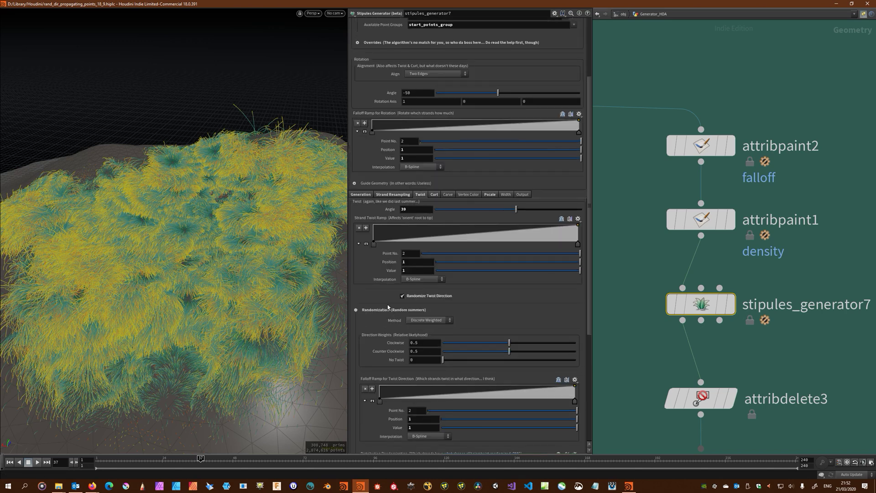
Review the Strand Resampling and Generation settings, and check the Align options again without changing them
click(392, 195)
click(360, 194)
scroll(379, 300, down, 1)
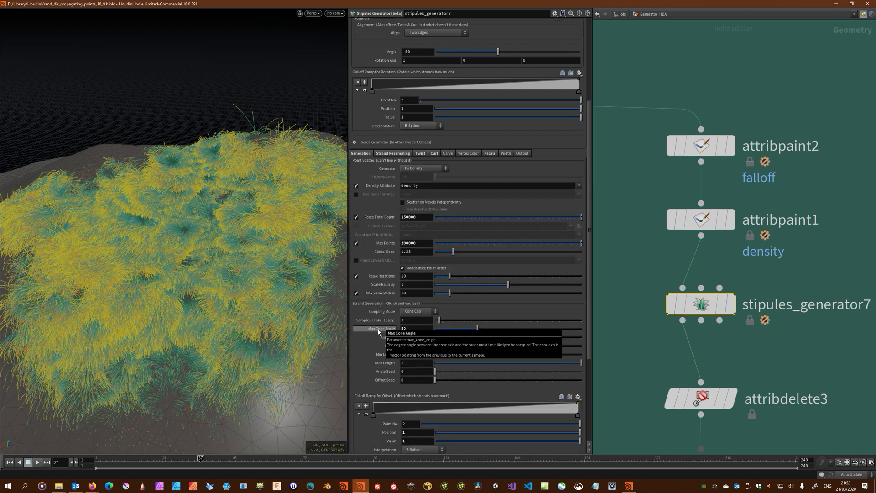
scroll(379, 340, up, 2)
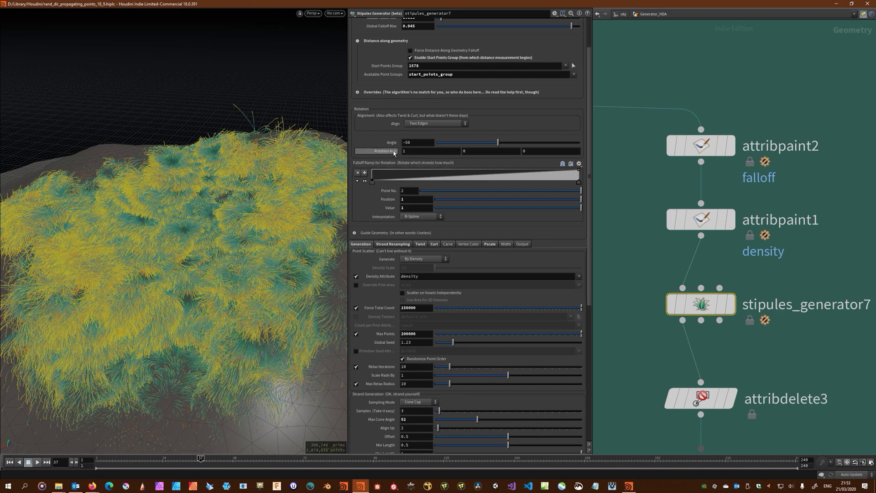
scroll(394, 152, up, 1)
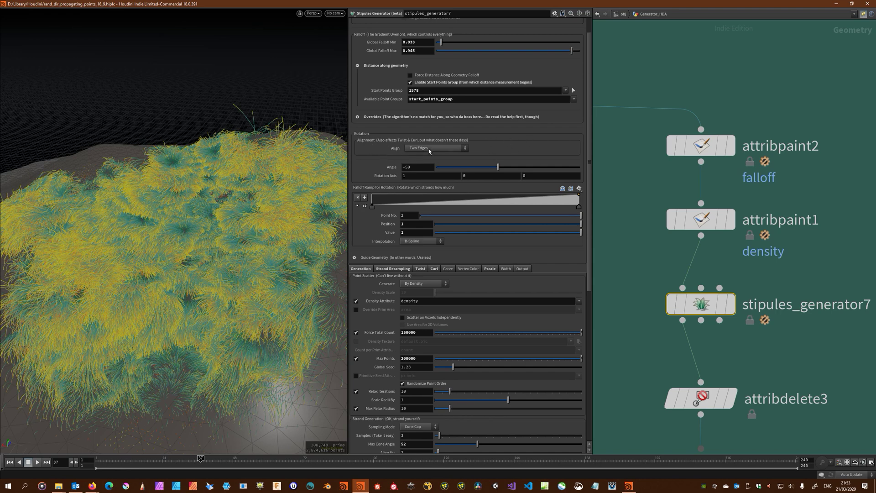
click(422, 148)
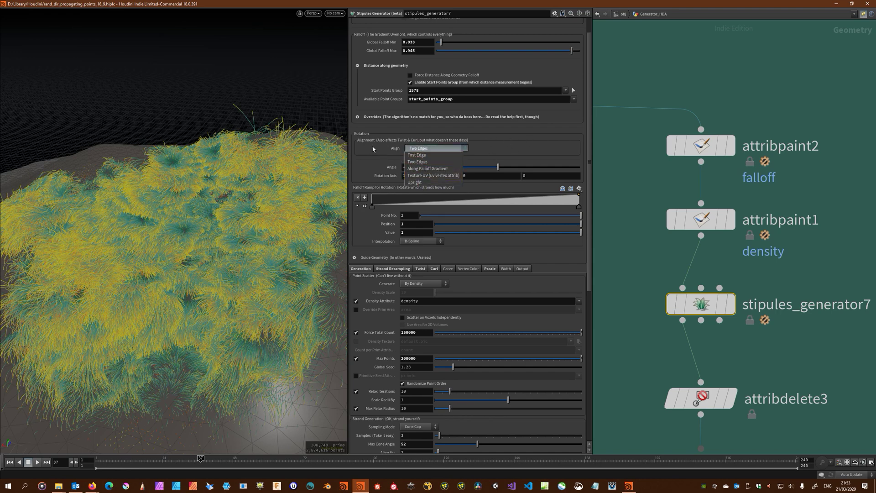
click(426, 148)
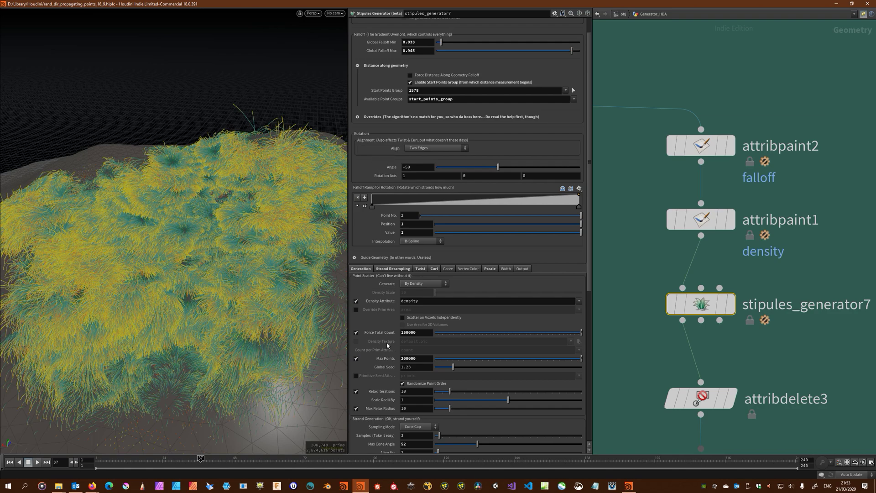
Examine the grass in profile and survey the network from the grass field setup to the for-each and growth demos
drag(147, 288, 242, 278)
scroll(758, 361, down, 3)
middle_drag(757, 361, 759, 263)
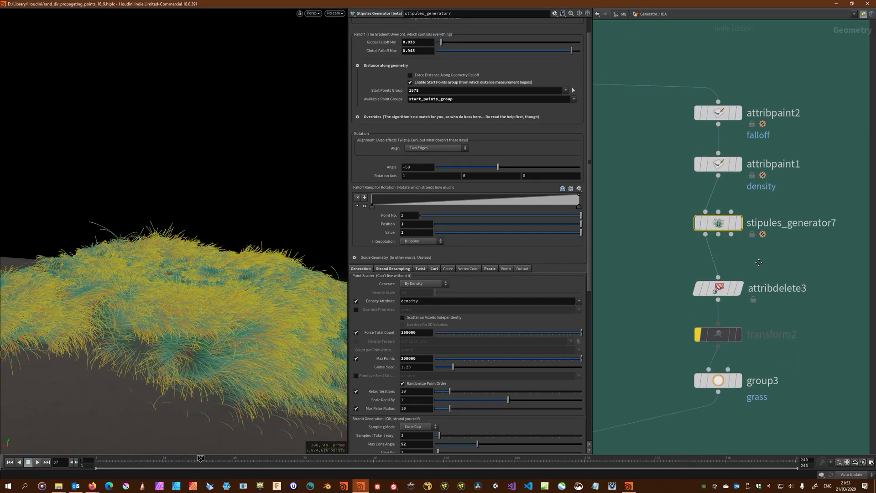
scroll(758, 262, down, 5)
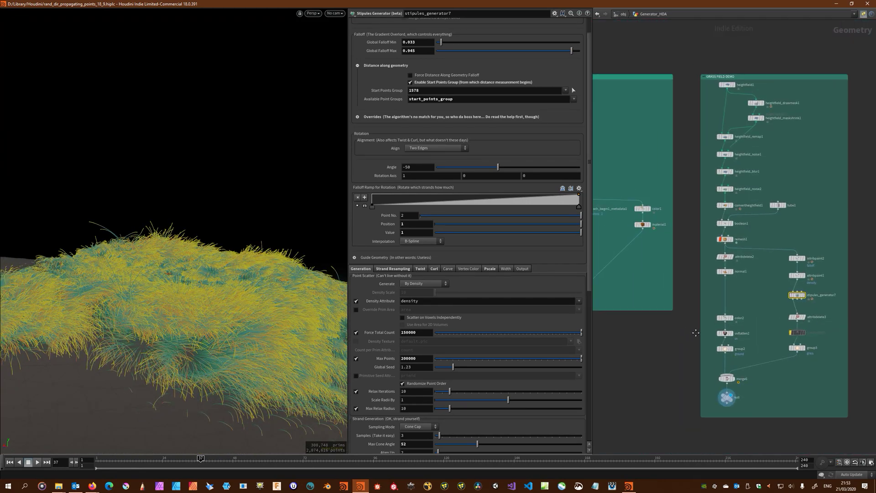
middle_drag(696, 333, 726, 353)
scroll(684, 395, down, 3)
middle_drag(626, 407, 719, 394)
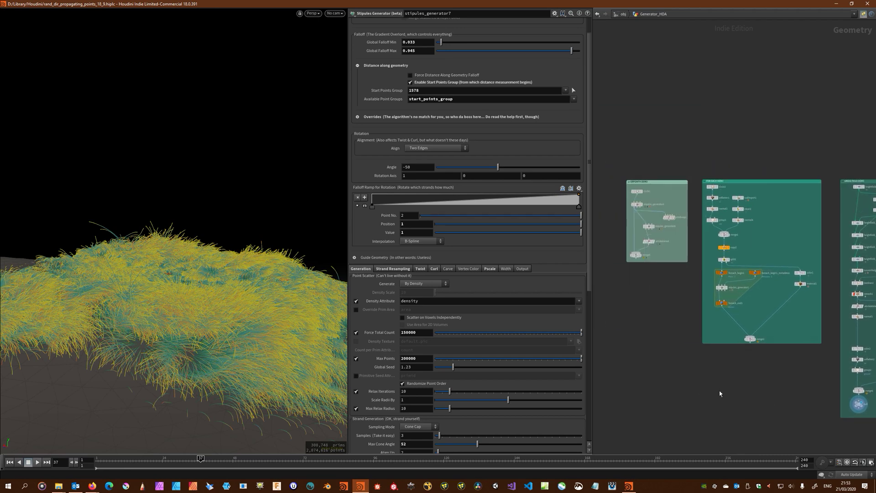
middle_drag(651, 329, 710, 339)
scroll(684, 293, up, 1)
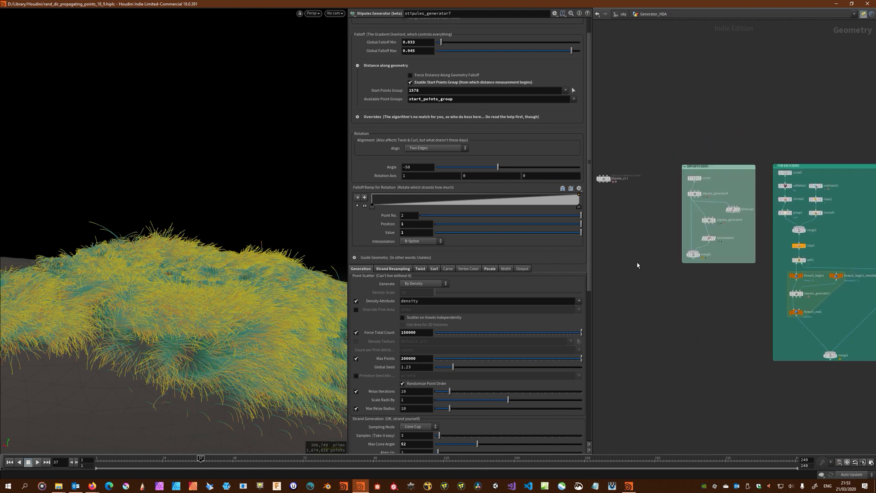
middle_drag(637, 264, 685, 309)
middle_drag(737, 380, 724, 352)
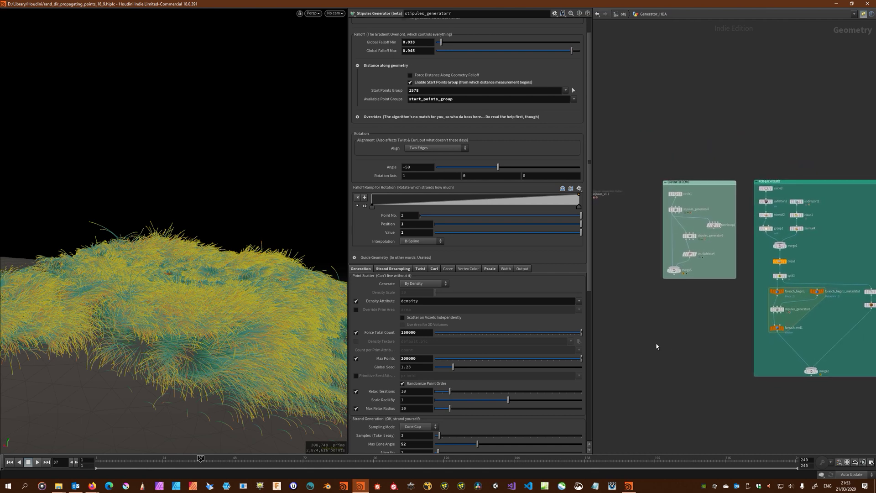
Review the generator's Strand Generation parameters, including the description of Max Cone Angle
scroll(380, 271, down, 3)
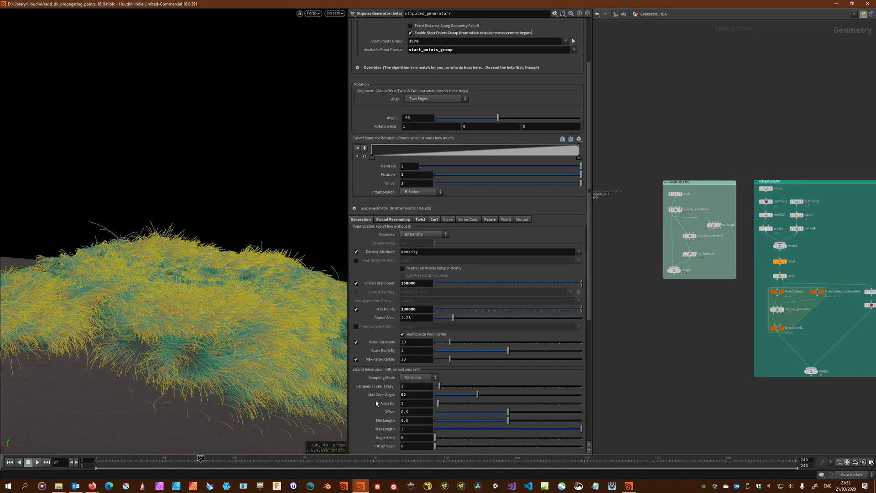
scroll(376, 397, down, 2)
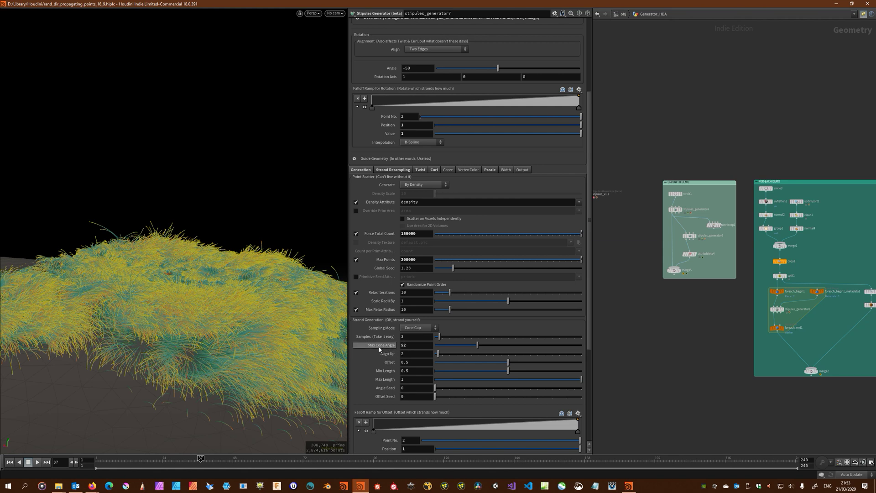
mouse_move(381, 350)
scroll(714, 339, down, 2)
Frame stipules_generator7 in the network and examine its outputs and neighbouring nodes
middle_drag(688, 341, 606, 301)
middle_drag(676, 376, 697, 361)
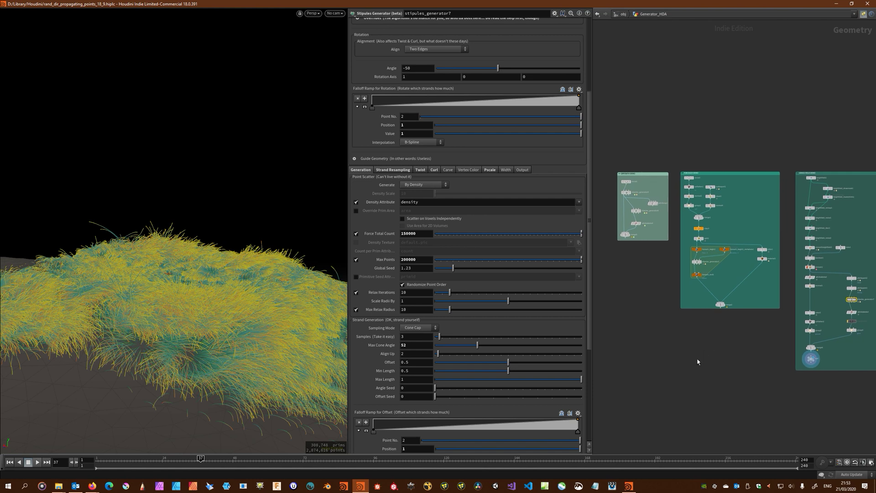
key(f)
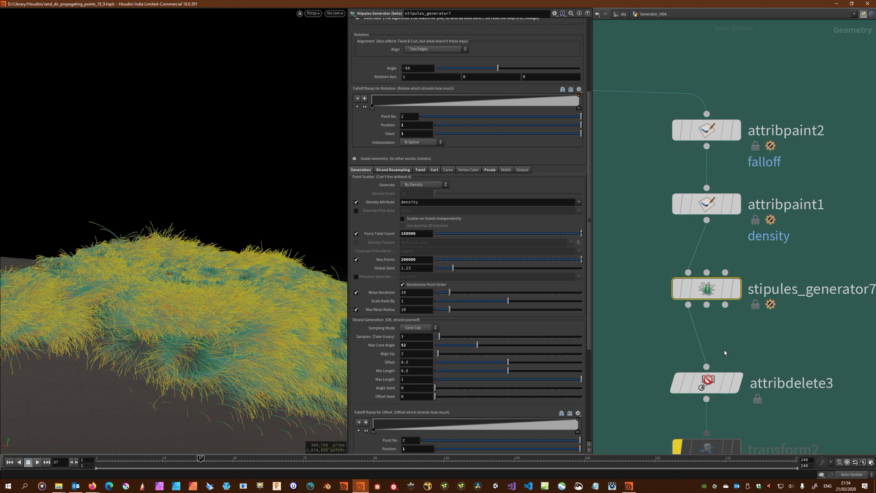
scroll(723, 349, down, 3)
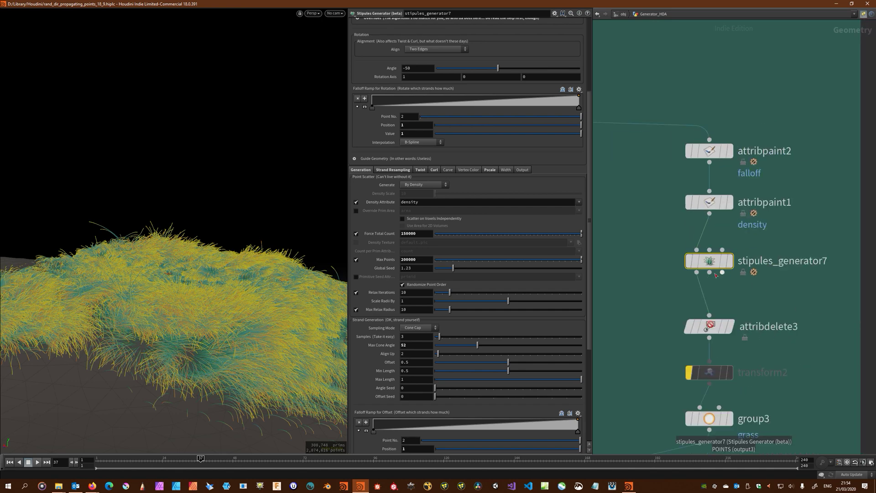
scroll(714, 297, up, 2)
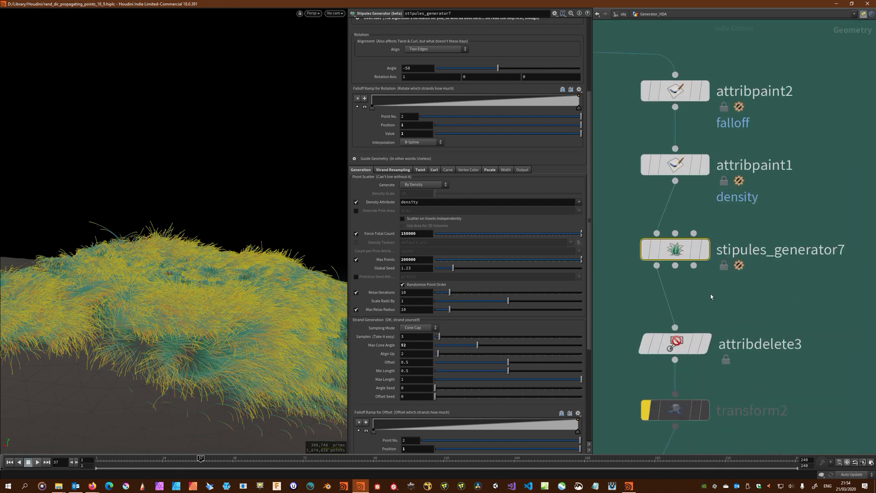
middle_drag(710, 294, 768, 288)
Survey the full grass field network and the neighbouring for-each and growth demos, and view the grass from another angle
scroll(716, 290, down, 5)
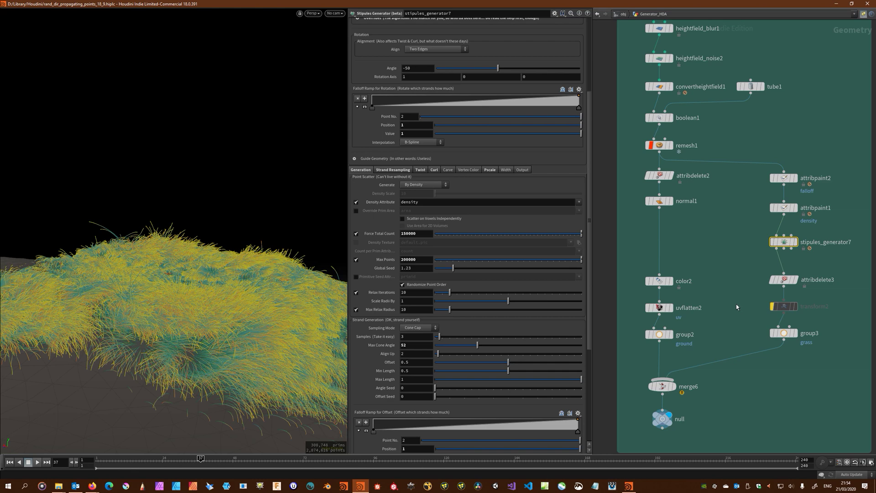
scroll(739, 304, down, 1)
middle_drag(738, 304, 795, 278)
scroll(682, 313, down, 1)
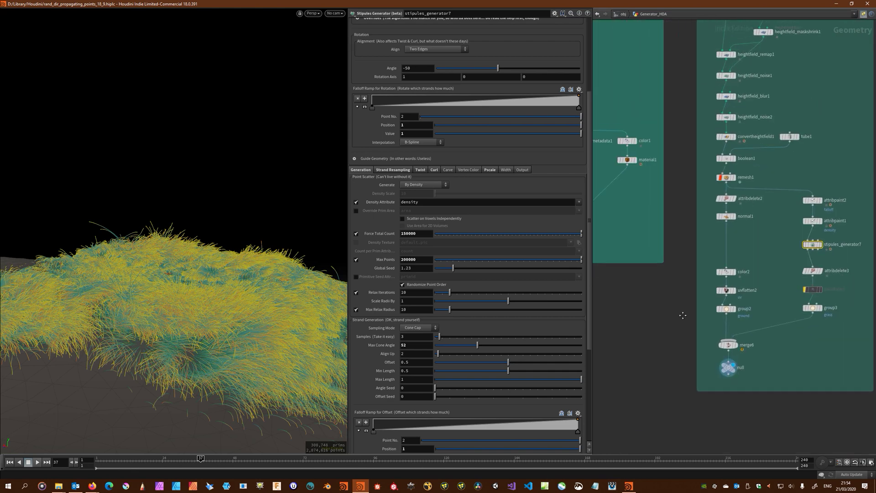
scroll(632, 316, down, 1)
middle_drag(629, 316, 784, 362)
scroll(733, 360, down, 1)
middle_drag(660, 358, 740, 381)
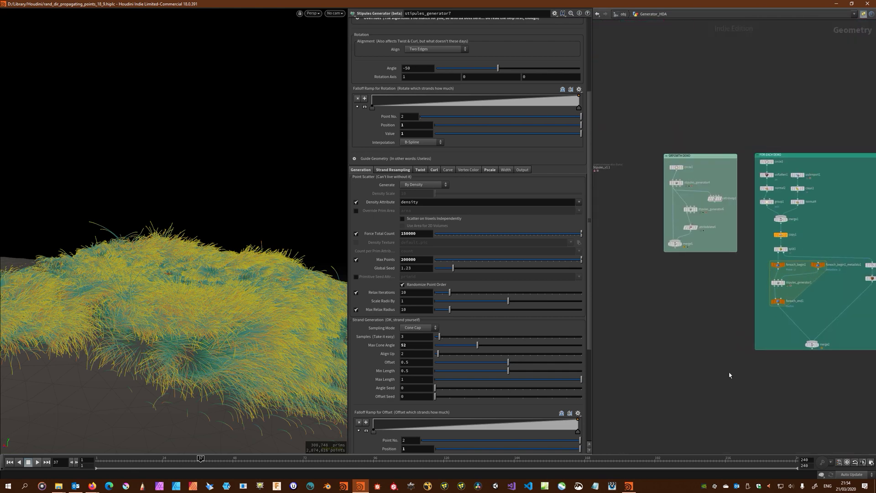
drag(235, 355, 200, 359)
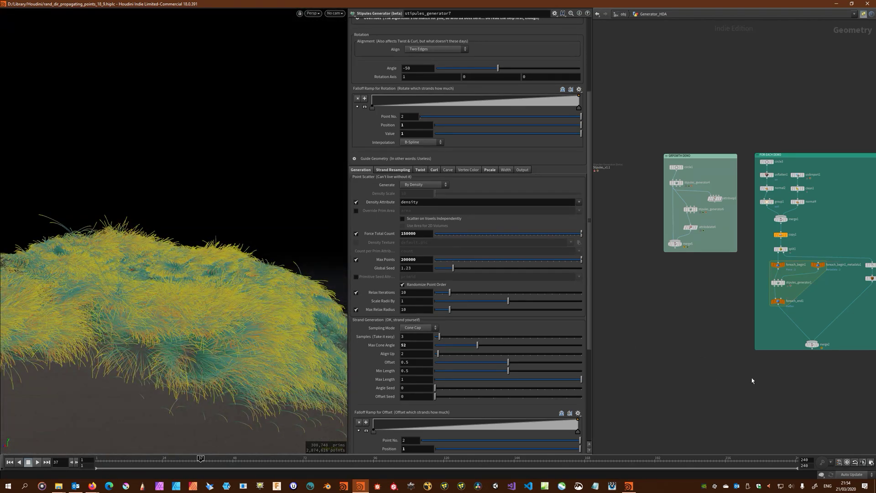
middle_drag(752, 380, 710, 361)
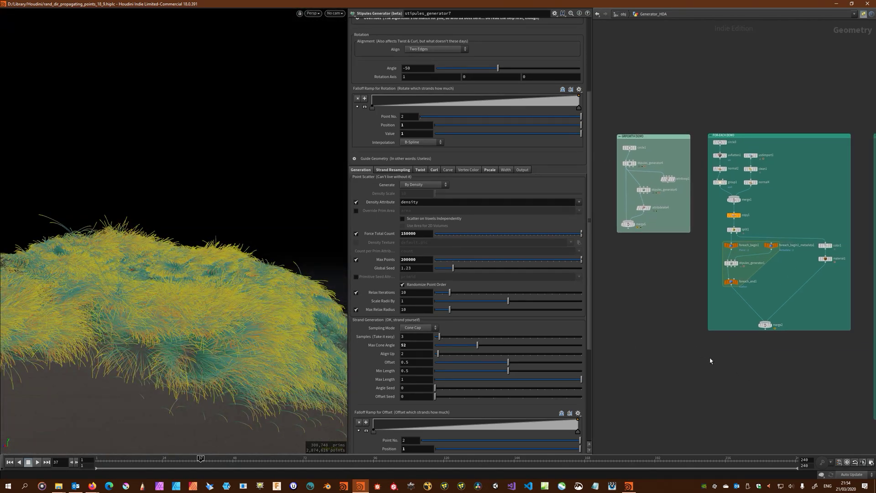